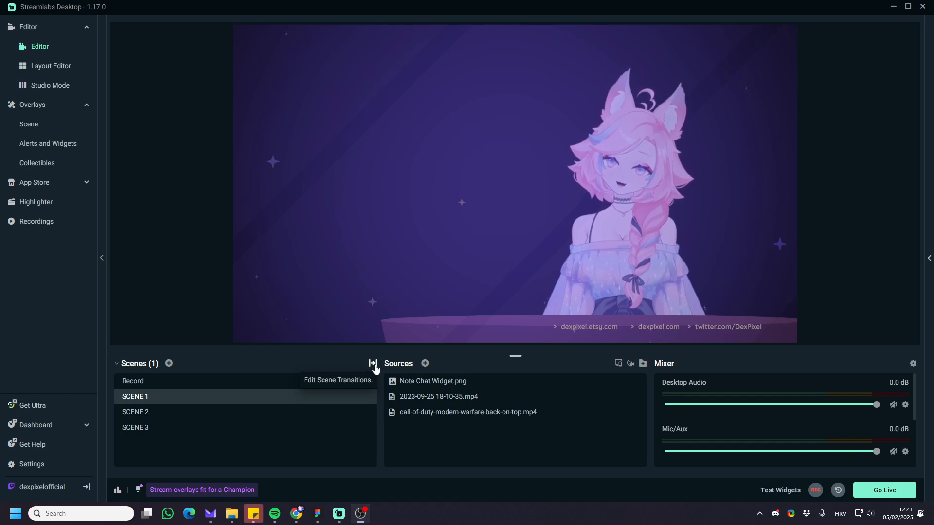
- Add a new scene transition named Stinger 1 and set its type to Stinger
{"action": "left_click", "coordinate": [372, 364]}
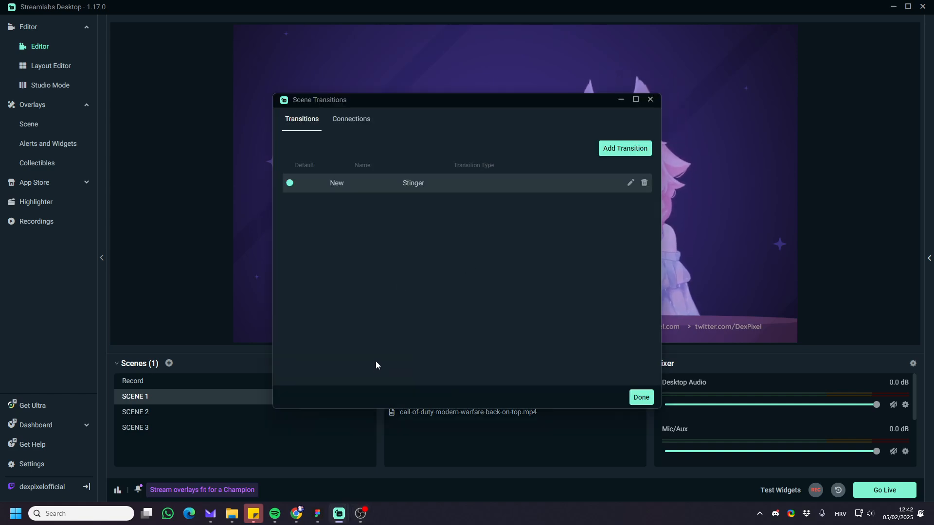
{"action": "left_click", "coordinate": [603, 153]}
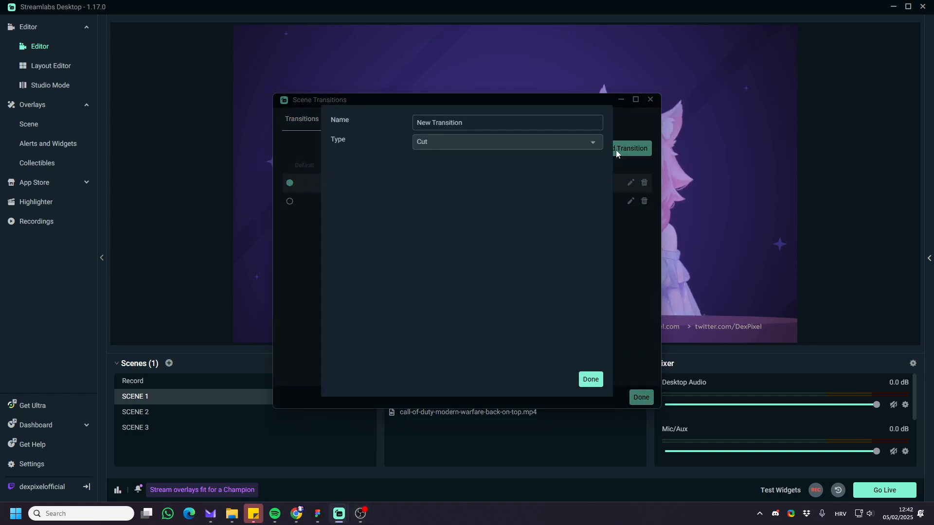
{"action": "double_click", "coordinate": [482, 127]}
{"action": "key", "text": "ctrl+a"}
{"action": "type", "text": "Stinger"}
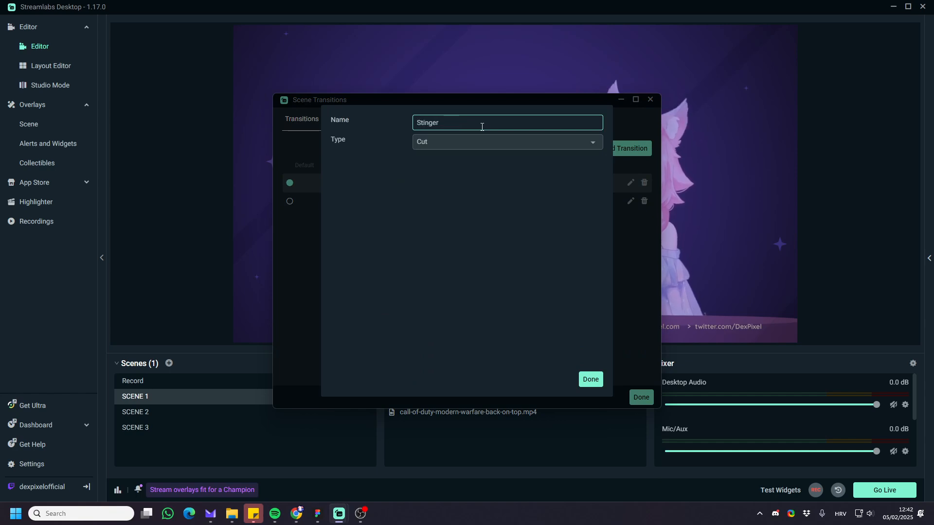
{"action": "type", "text": " 1"}
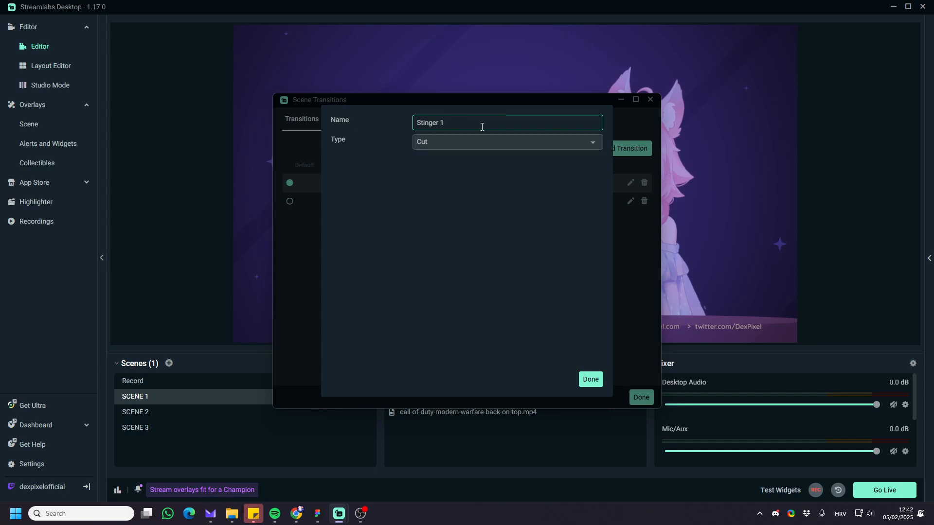
{"action": "left_click", "coordinate": [460, 141]}
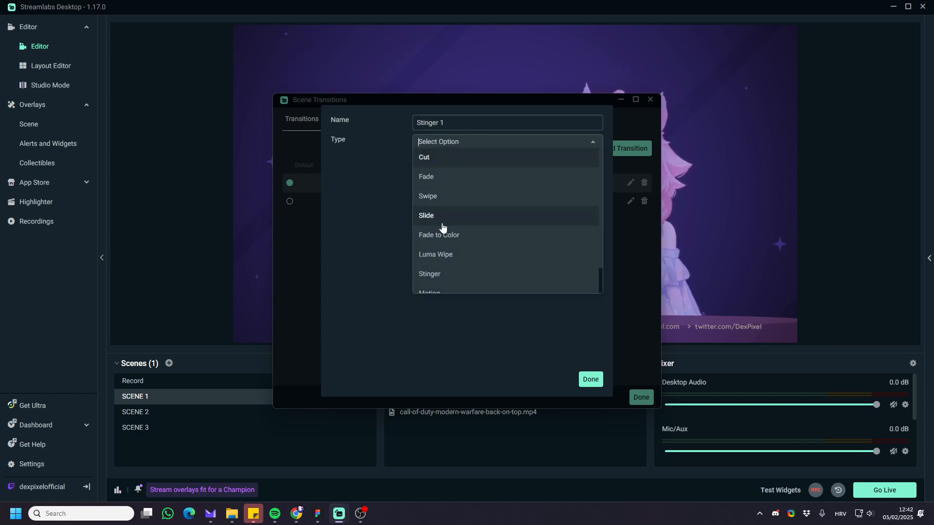
{"action": "left_click", "coordinate": [433, 276]}
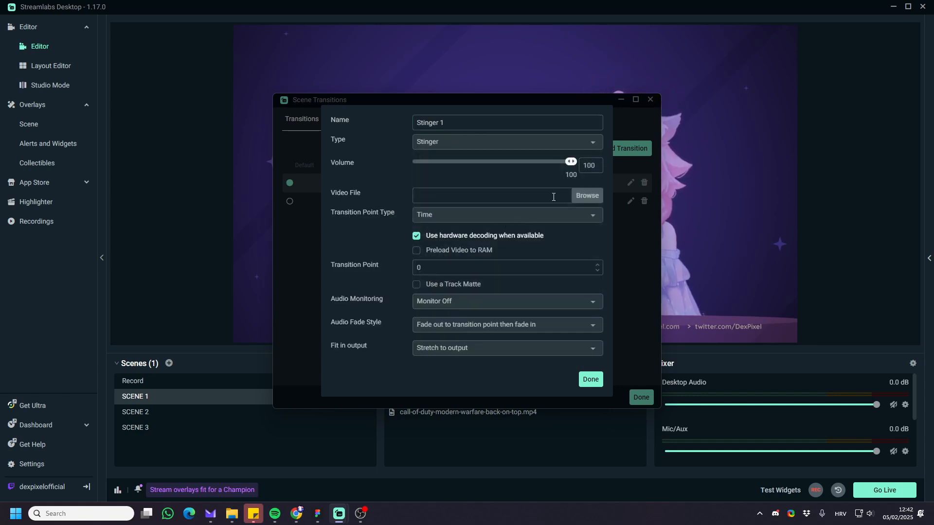
- Load the "Transition With Low Sound" video into Stinger 1, leave the track matte off, and save the transition
{"action": "left_click", "coordinate": [581, 199]}
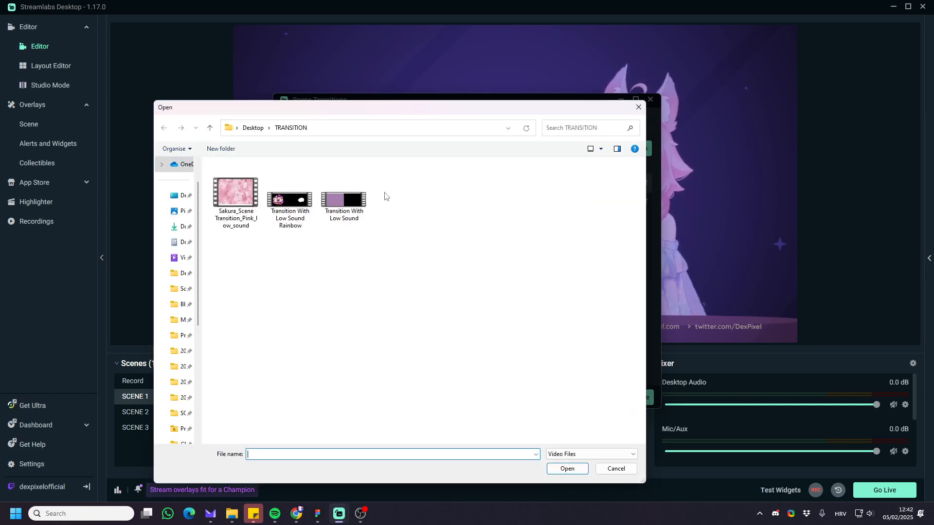
{"action": "double_click", "coordinate": [327, 207]}
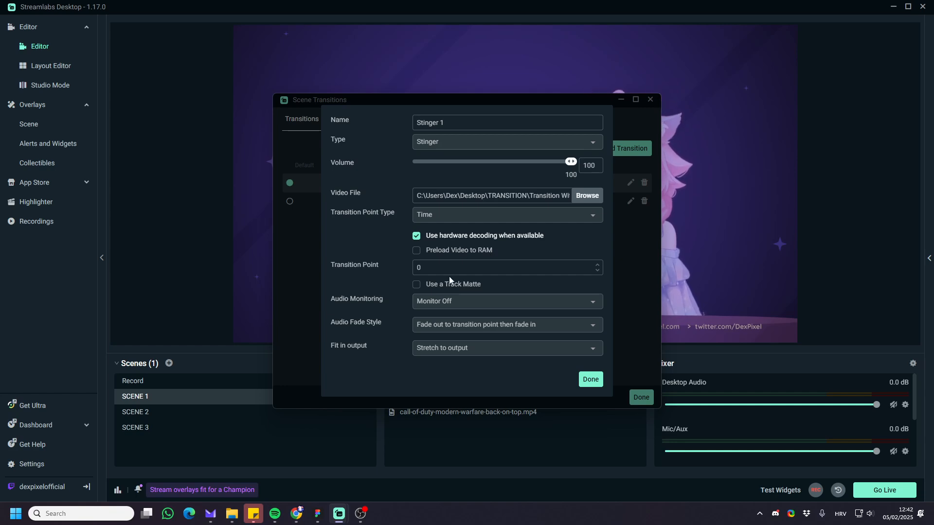
{"action": "left_click", "coordinate": [417, 286]}
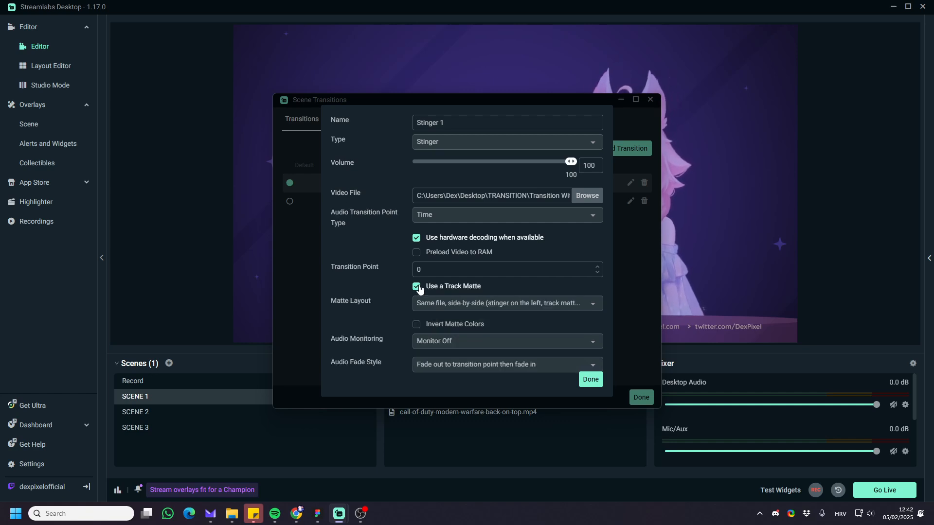
{"action": "left_click", "coordinate": [419, 287]}
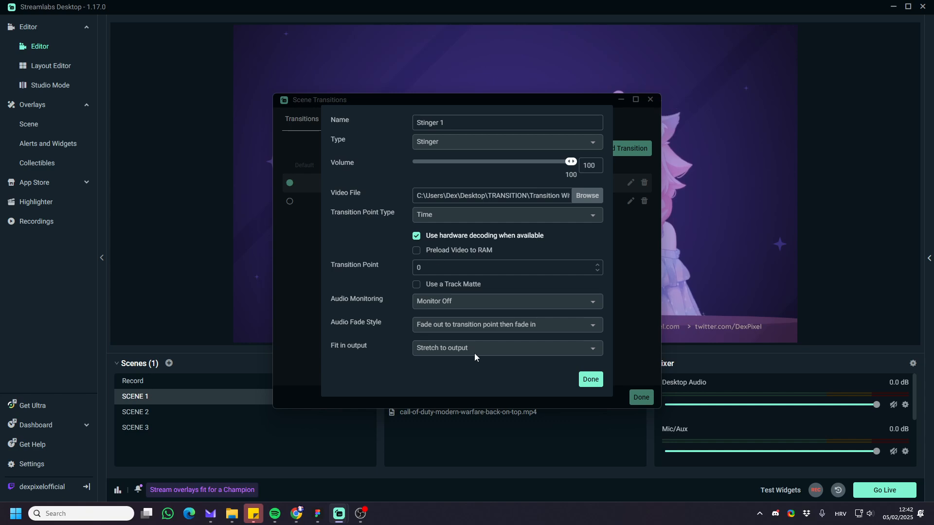
{"action": "left_click", "coordinate": [589, 381]}
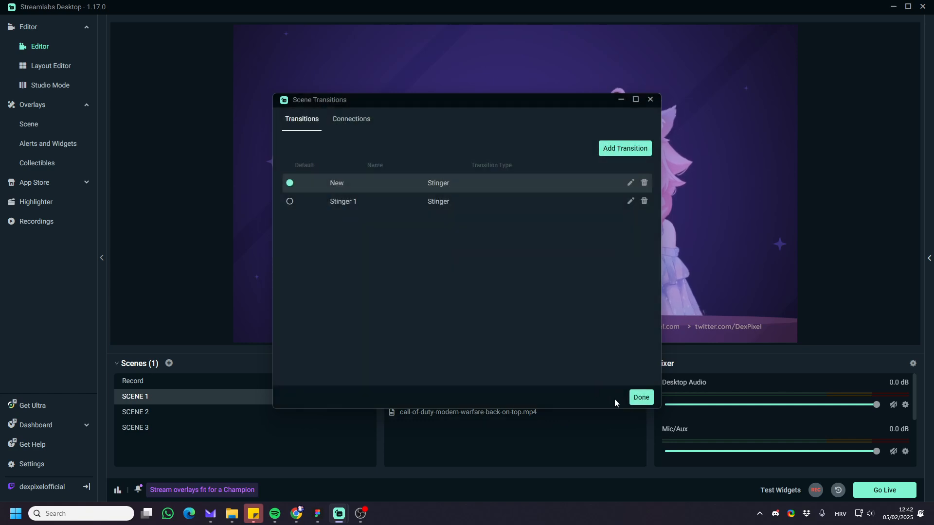
{"action": "left_click", "coordinate": [641, 398]}
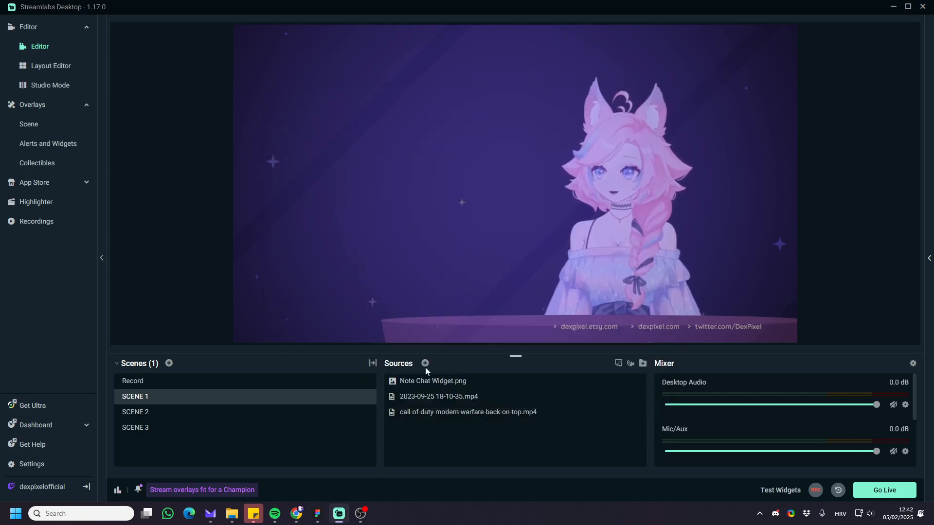
- Make Stinger 1 the default transition and test it by switching to SCENE 2 and back to SCENE 1
{"action": "left_click", "coordinate": [372, 364]}
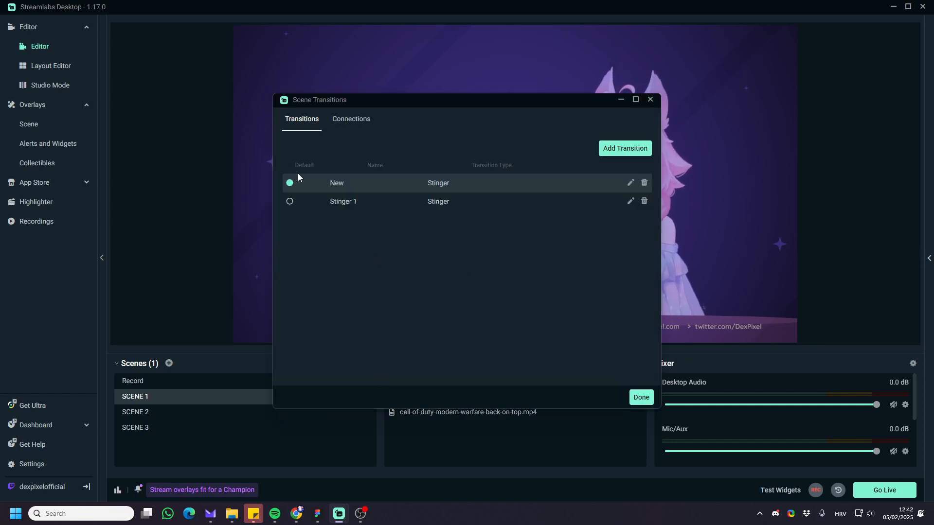
{"action": "left_click", "coordinate": [289, 202]}
{"action": "left_click", "coordinate": [641, 398]}
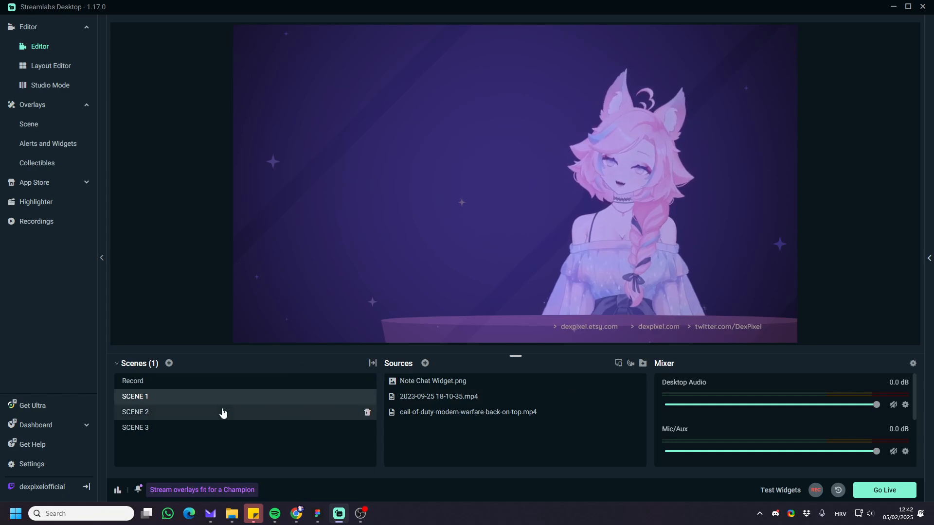
{"action": "left_click", "coordinate": [221, 412]}
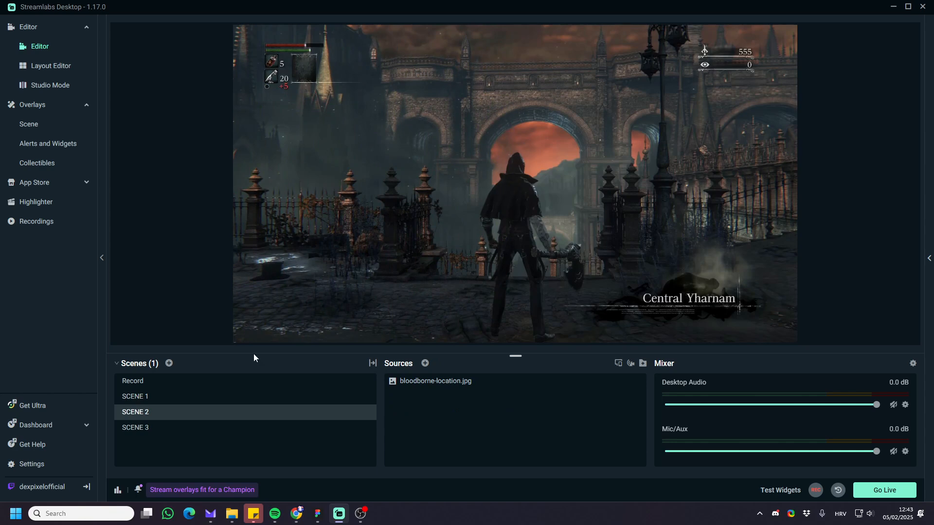
{"action": "left_click", "coordinate": [189, 394]}
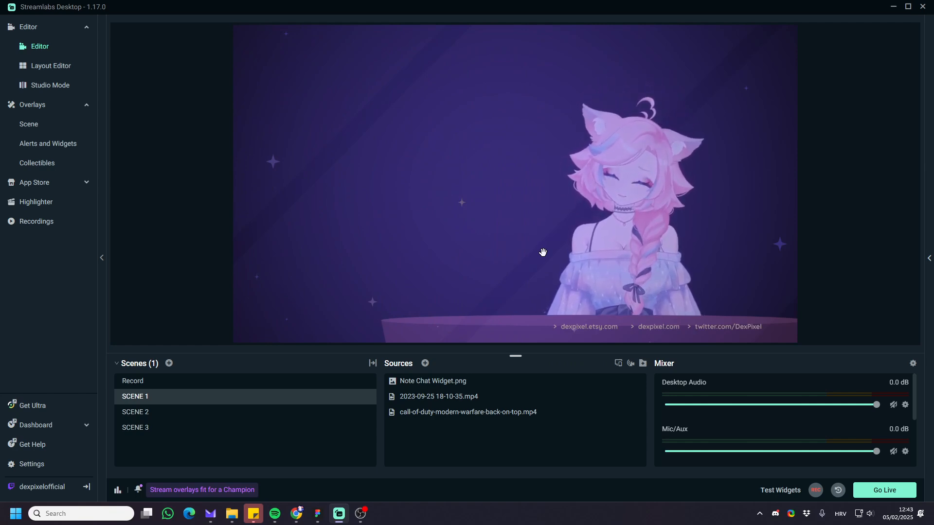
- Edit Stinger 1 to use a track matte and set its audio monitoring to Monitor and Output
{"action": "left_click", "coordinate": [373, 364]}
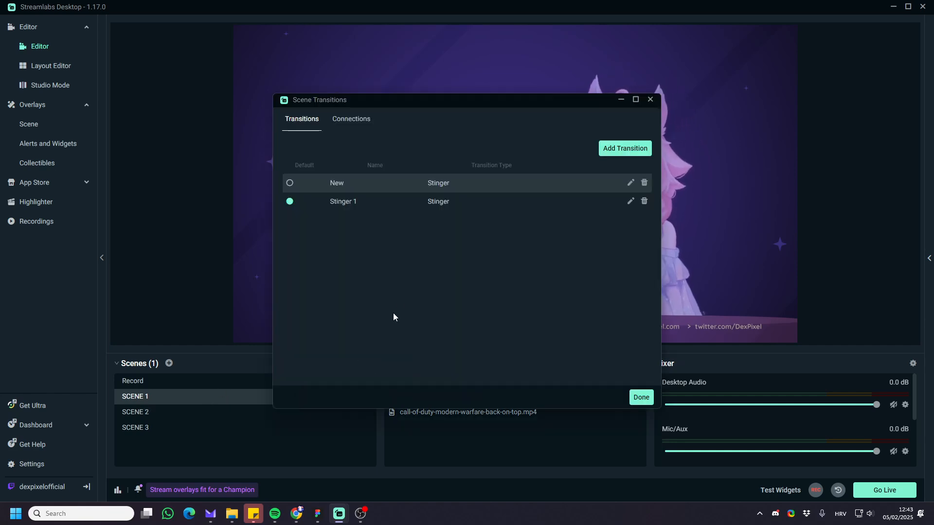
{"action": "left_click", "coordinate": [629, 200]}
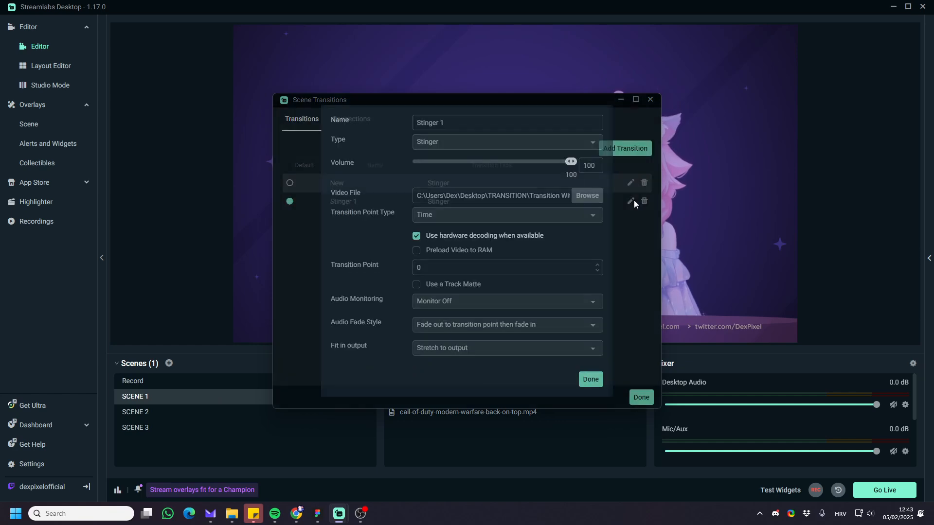
{"action": "left_click", "coordinate": [416, 287]}
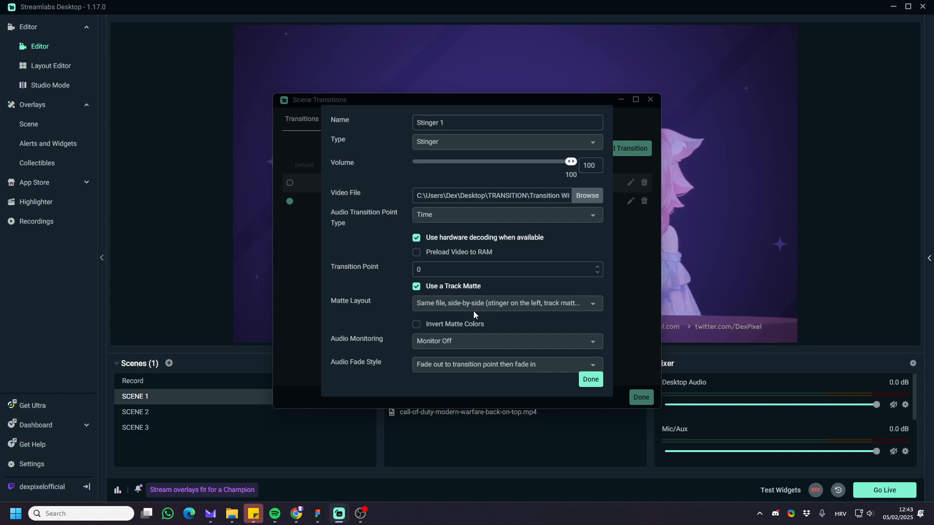
{"action": "left_click", "coordinate": [452, 343]}
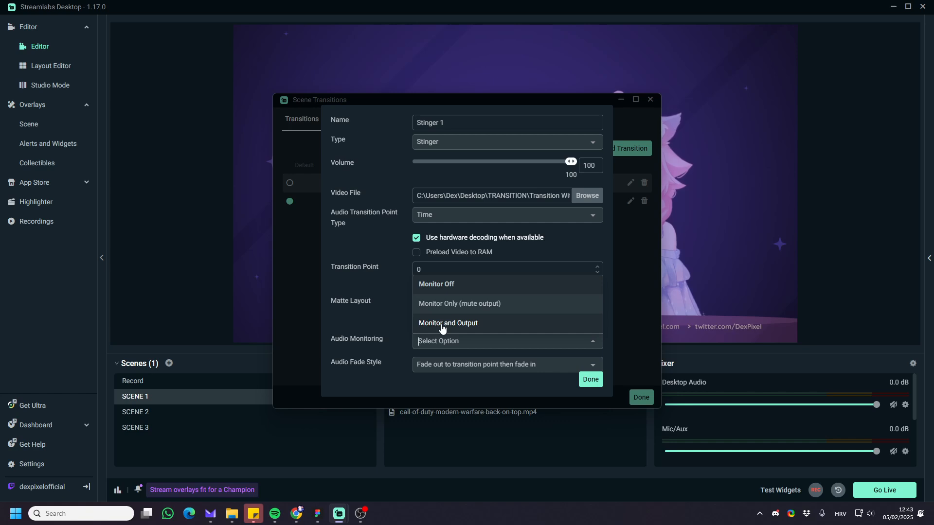
{"action": "left_click", "coordinate": [441, 324]}
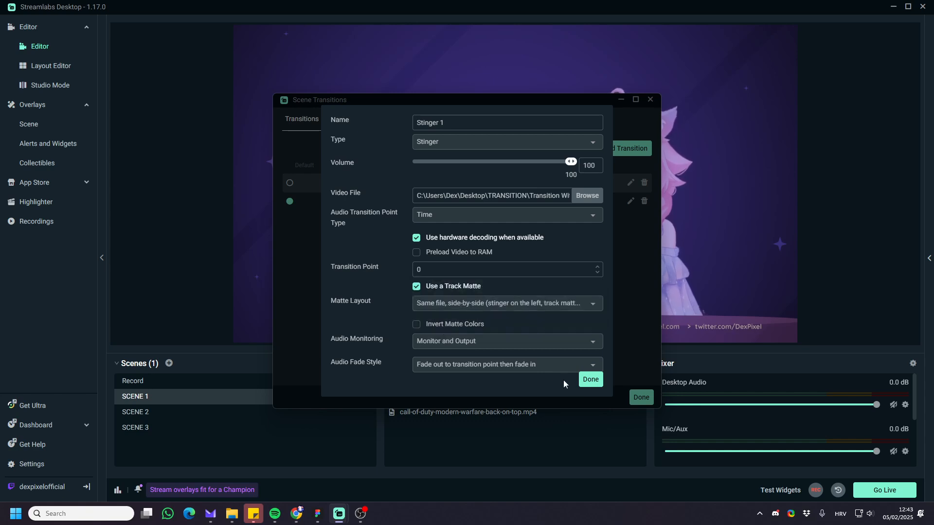
{"action": "left_click", "coordinate": [591, 381]}
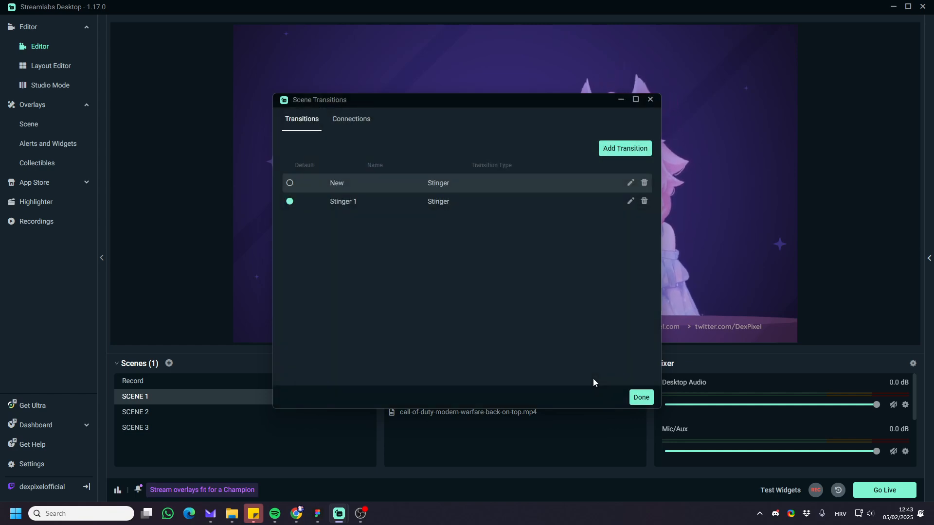
- Add another scene transition named Stinger 2 and set its type to Stinger
{"action": "left_click", "coordinate": [617, 151]}
{"action": "double_click", "coordinate": [426, 119]}
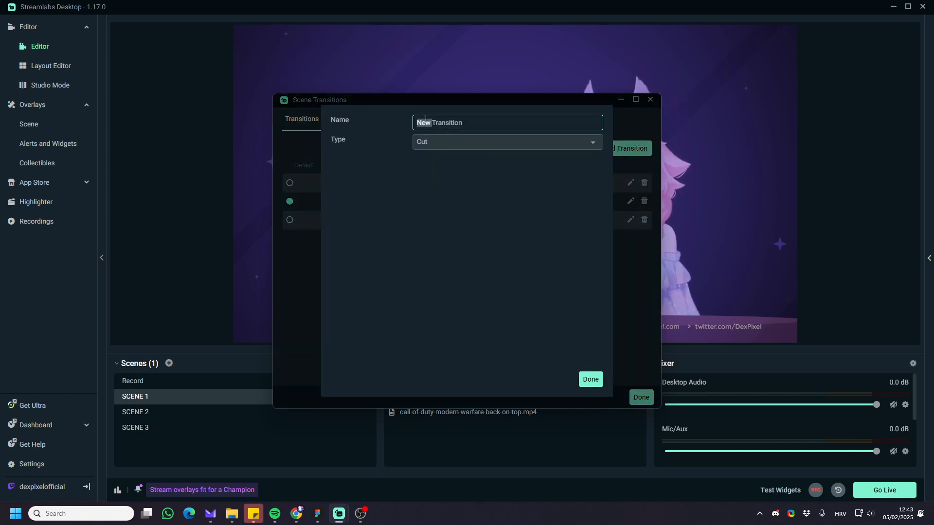
{"action": "key", "text": "ctrl+a"}
{"action": "type", "text": "Stinger 2"}
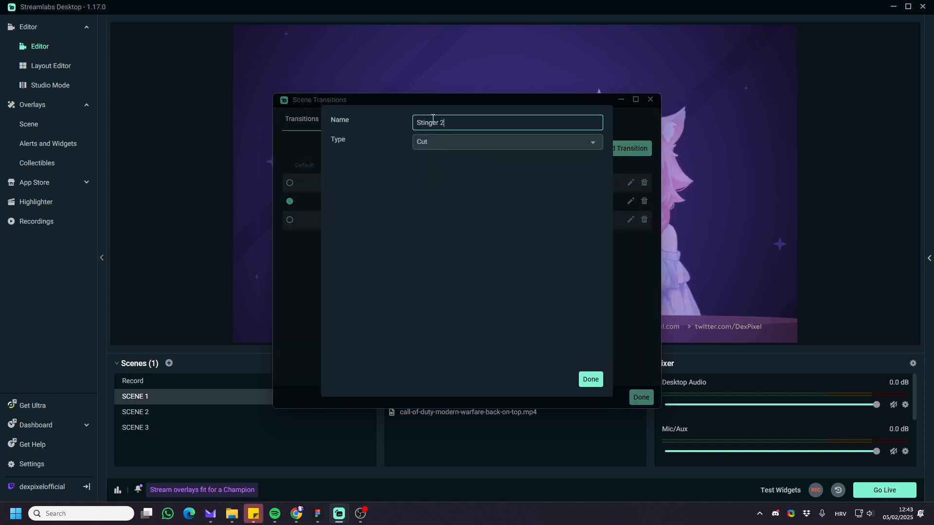
{"action": "left_click", "coordinate": [431, 144]}
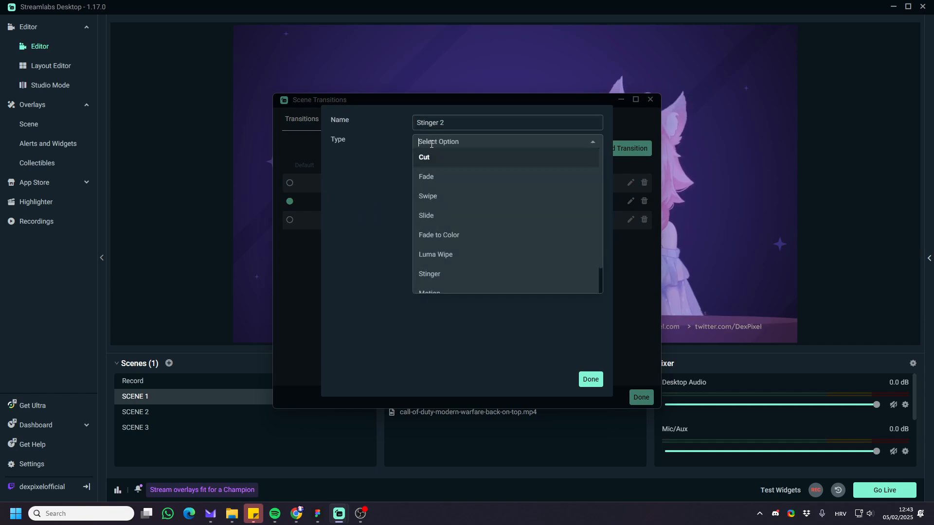
{"action": "left_click", "coordinate": [440, 275]}
- Load the "Transition With Low Sound Rainbow" video as the video file of Stinger 2
{"action": "left_click", "coordinate": [584, 200]}
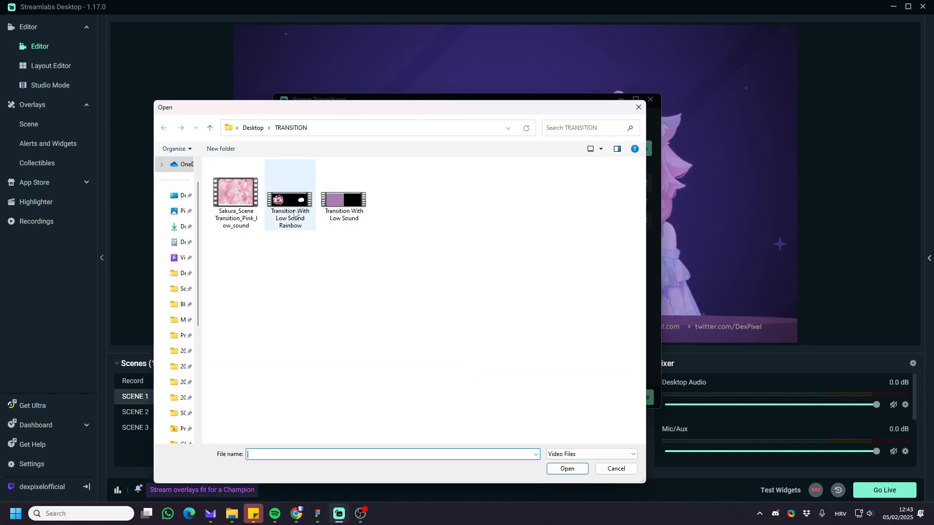
{"action": "left_click", "coordinate": [293, 209]}
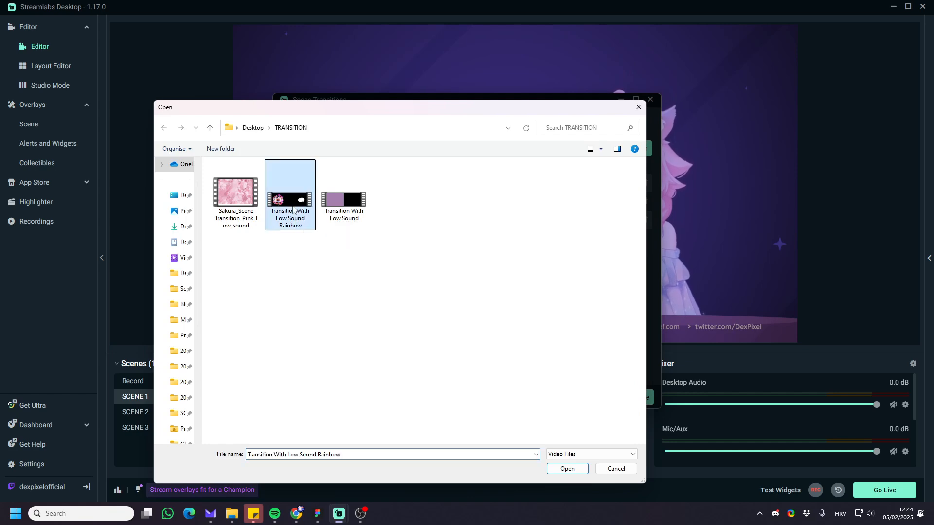
{"action": "left_click", "coordinate": [557, 468]}
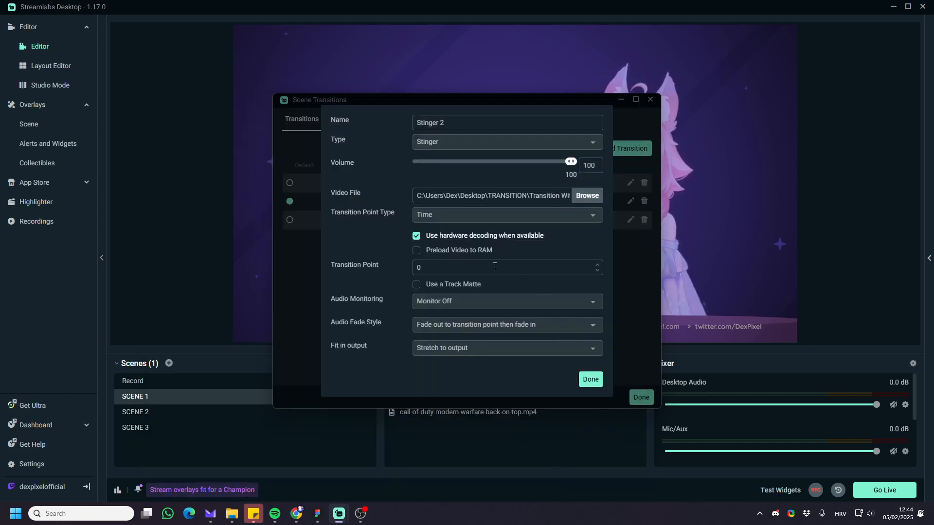
- Enable the track matte for Stinger 2, set audio monitoring to Monitor and Output, and save it
{"action": "left_click", "coordinate": [417, 285]}
{"action": "left_click", "coordinate": [422, 301]}
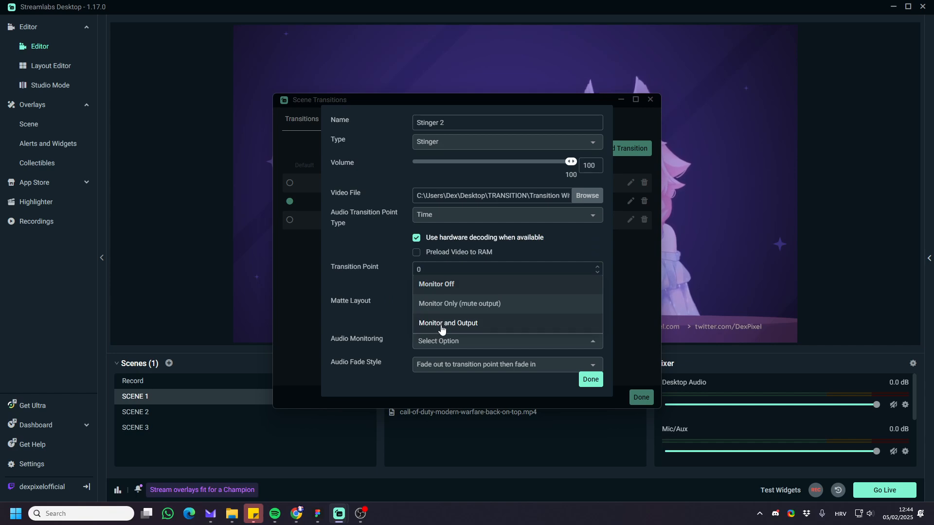
{"action": "left_click", "coordinate": [440, 324]}
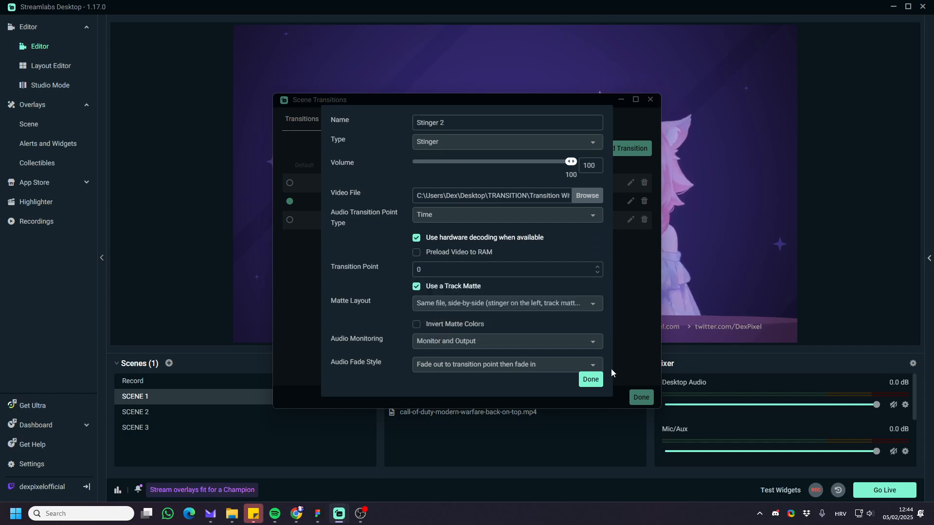
{"action": "left_click", "coordinate": [590, 382]}
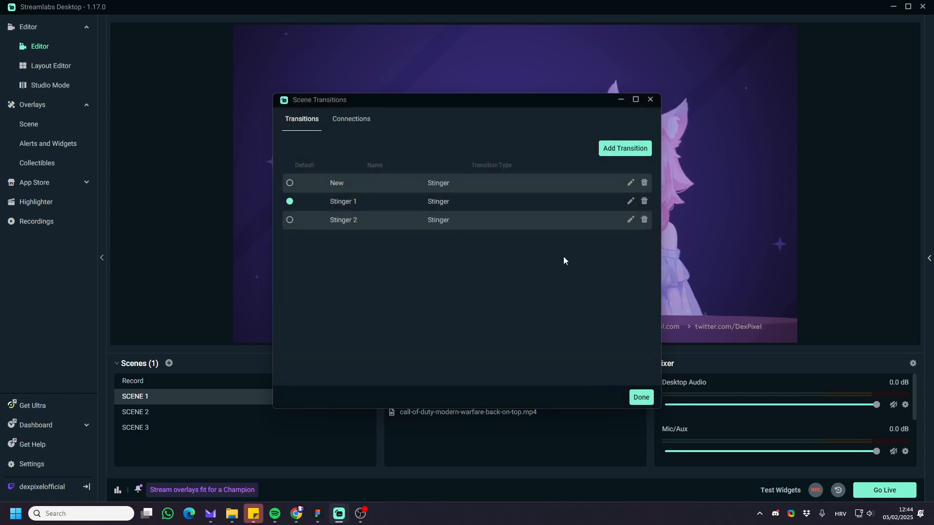
- Add a third scene transition named Stinger 3 and set its type to Stinger
{"action": "left_click", "coordinate": [617, 150]}
{"action": "triple_click", "coordinate": [469, 124]}
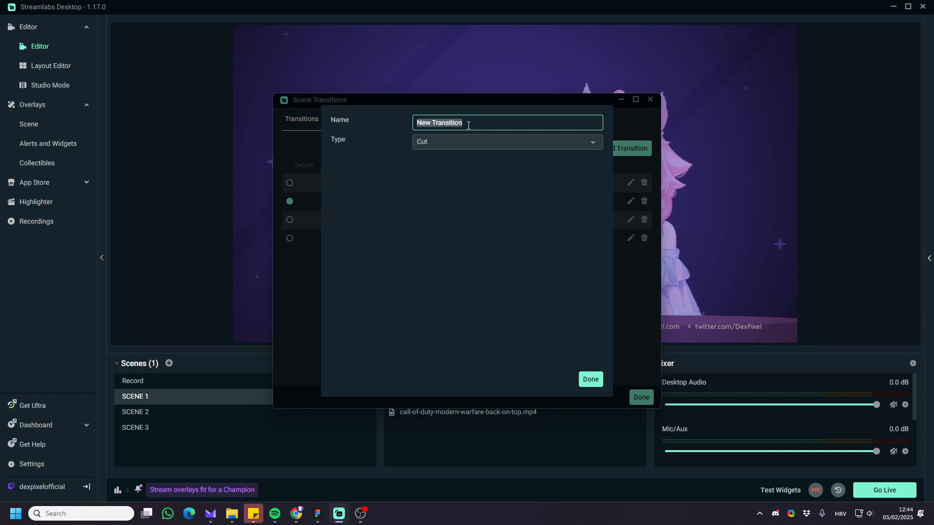
{"action": "type", "text": "Stinger 3"}
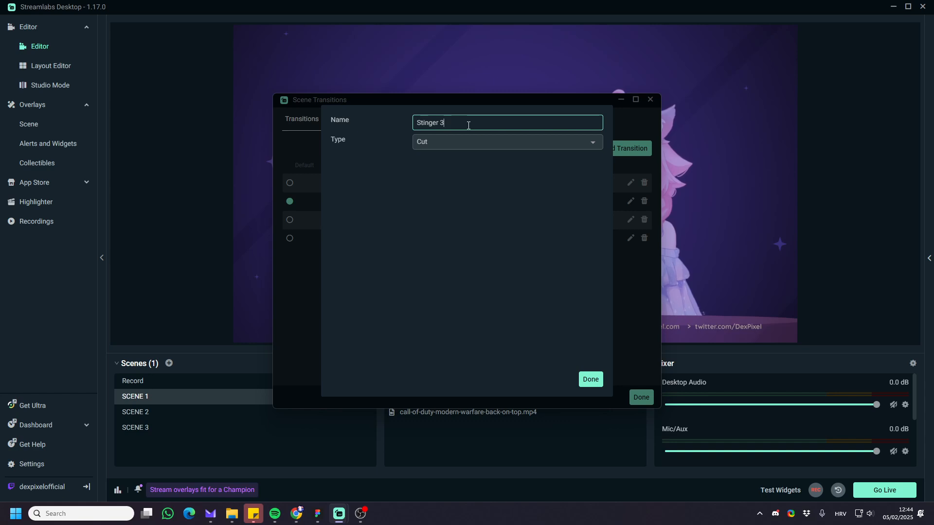
{"action": "left_click", "coordinate": [456, 144]}
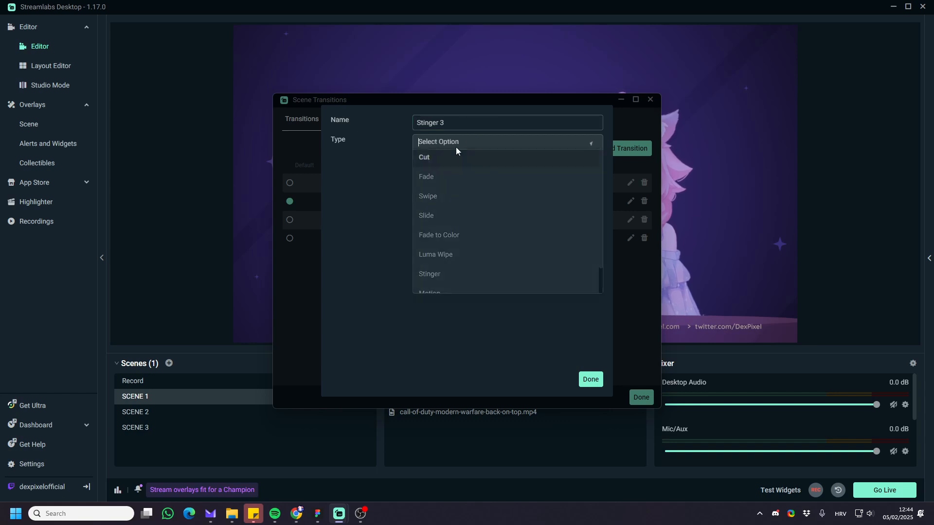
{"action": "left_click", "coordinate": [438, 274]}
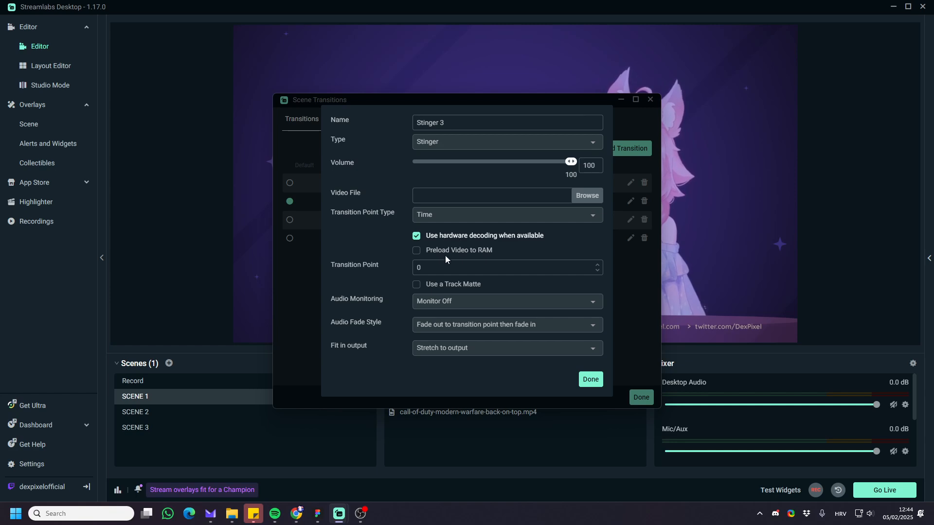
- Set the transition point of Stinger 3 to 1000 and load the "Sakura_Scene Transition_Pink_low_sound" video as its video file
{"action": "double_click", "coordinate": [421, 268]}
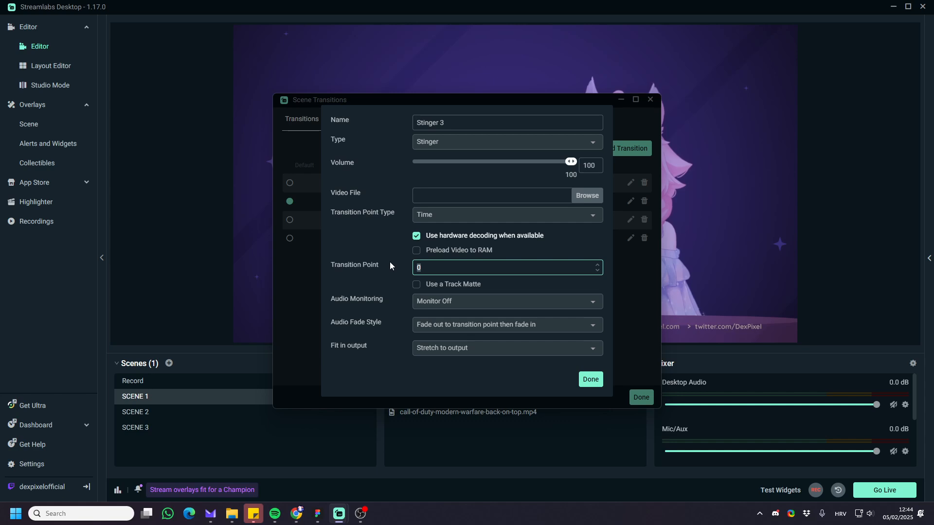
{"action": "type", "text": "1000"}
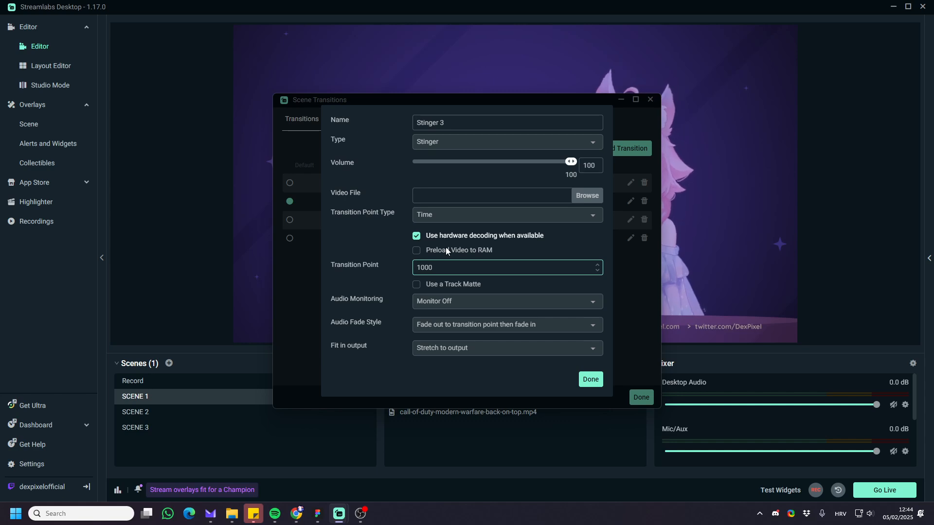
{"action": "left_click", "coordinate": [595, 200]}
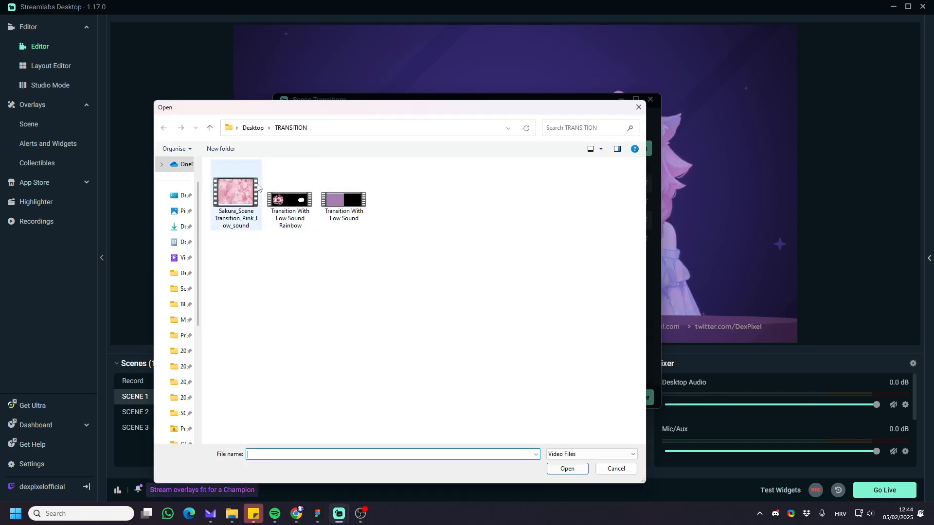
{"action": "left_click", "coordinate": [249, 193]}
{"action": "double_click", "coordinate": [249, 193]}
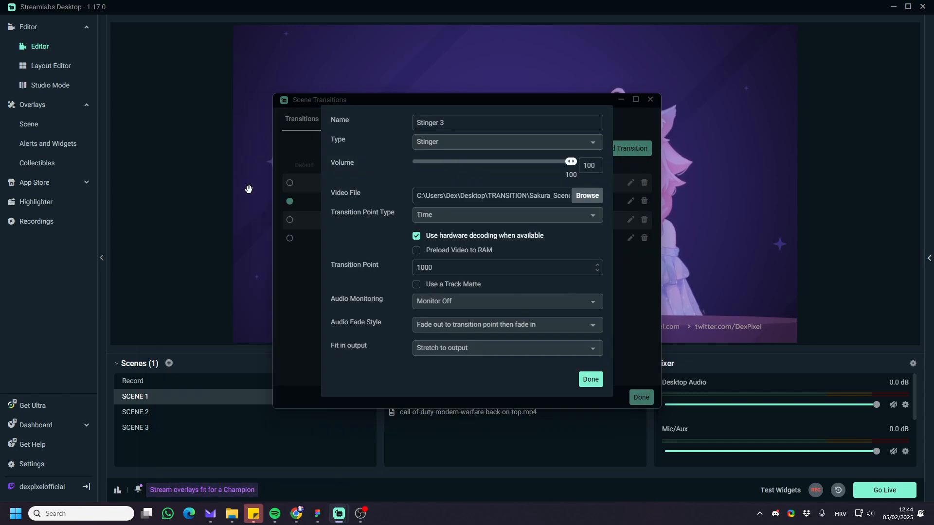
- Set the audio monitoring of Stinger 3 to Monitor and Output and save the transition
{"action": "left_click", "coordinate": [463, 300]}
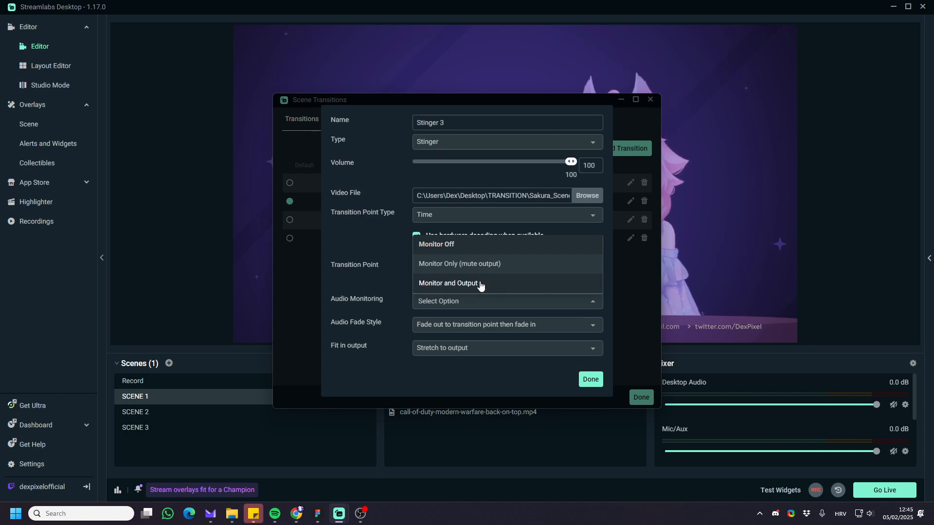
{"action": "left_click", "coordinate": [480, 286]}
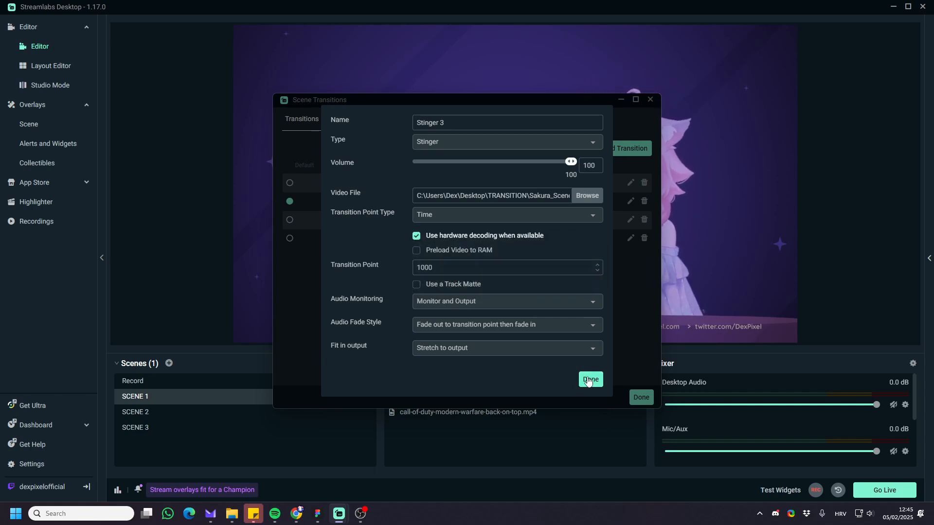
{"action": "left_click", "coordinate": [589, 380]}
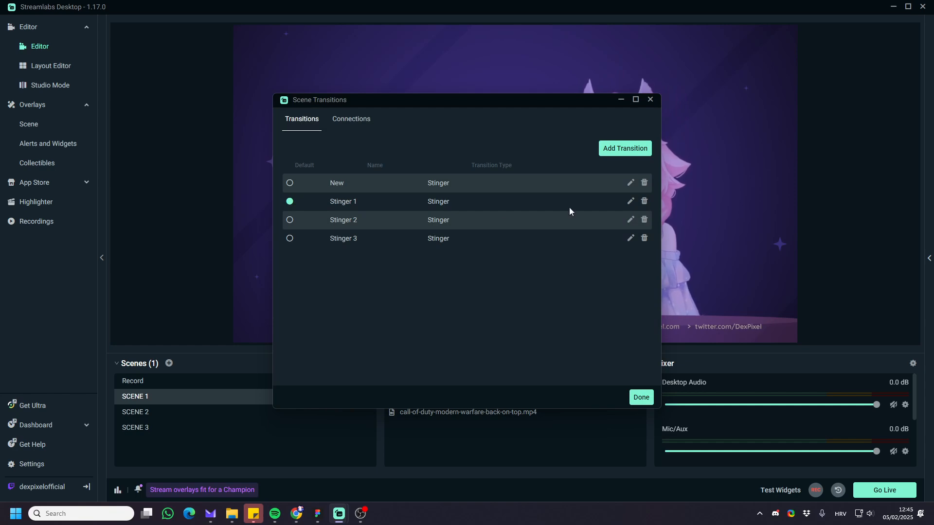
- Delete the scene transition named New and close the scene transitions settings
{"action": "left_click", "coordinate": [644, 183]}
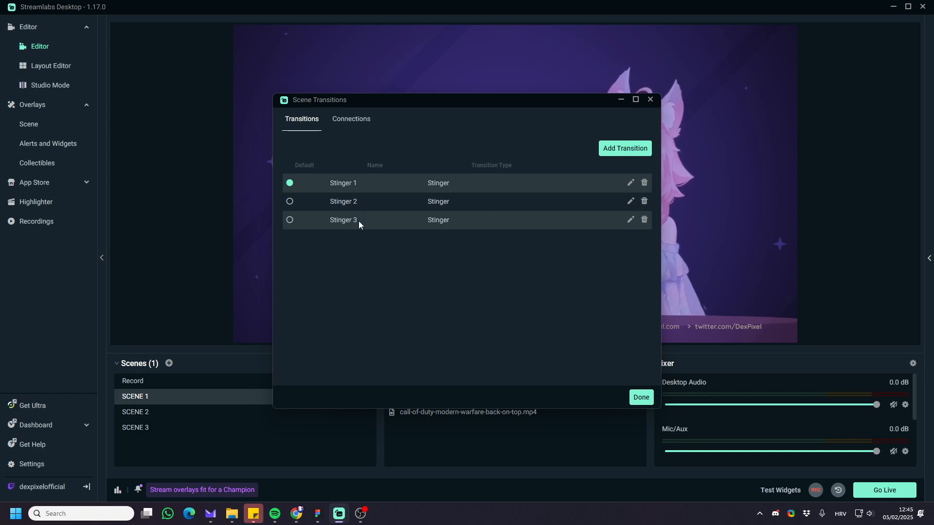
{"action": "left_click", "coordinate": [640, 398]}
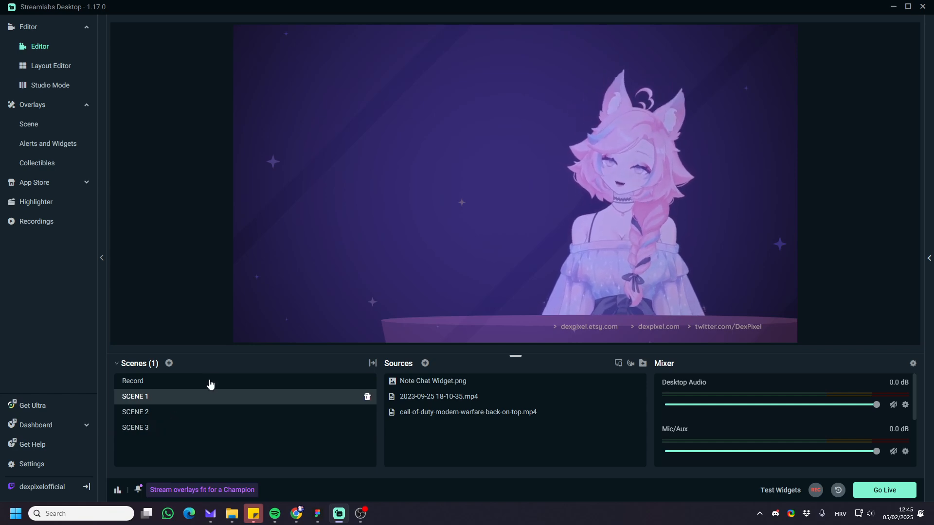
- Add a transition connection from SCENE 1 to SCENE 2 that uses Stinger 1
{"action": "left_click", "coordinate": [372, 363]}
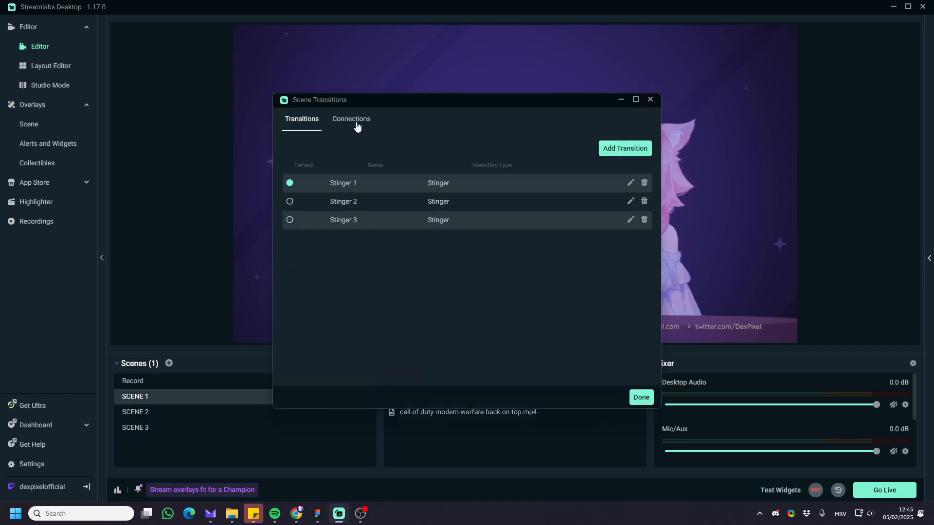
{"action": "left_click", "coordinate": [358, 124]}
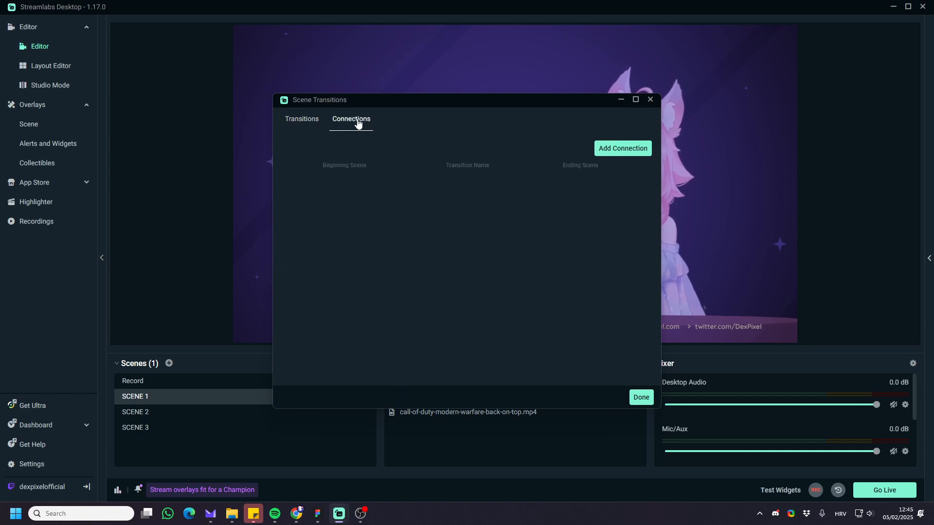
{"action": "left_click", "coordinate": [620, 154]}
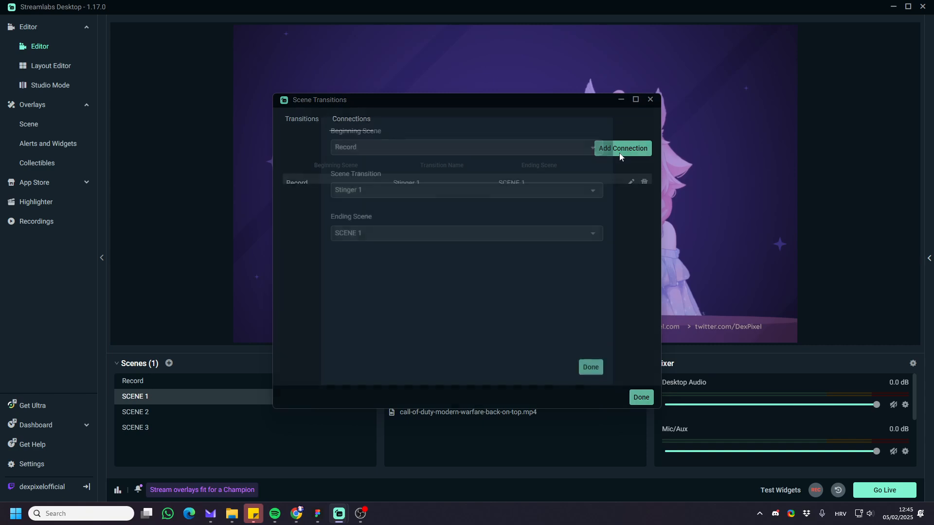
{"action": "left_click", "coordinate": [377, 150]}
{"action": "left_click", "coordinate": [360, 202]}
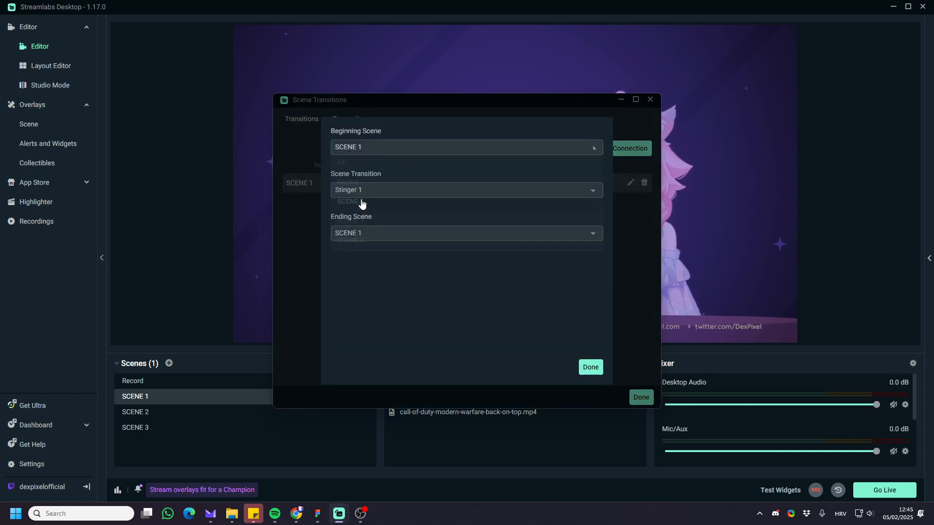
{"action": "left_click", "coordinate": [362, 190]}
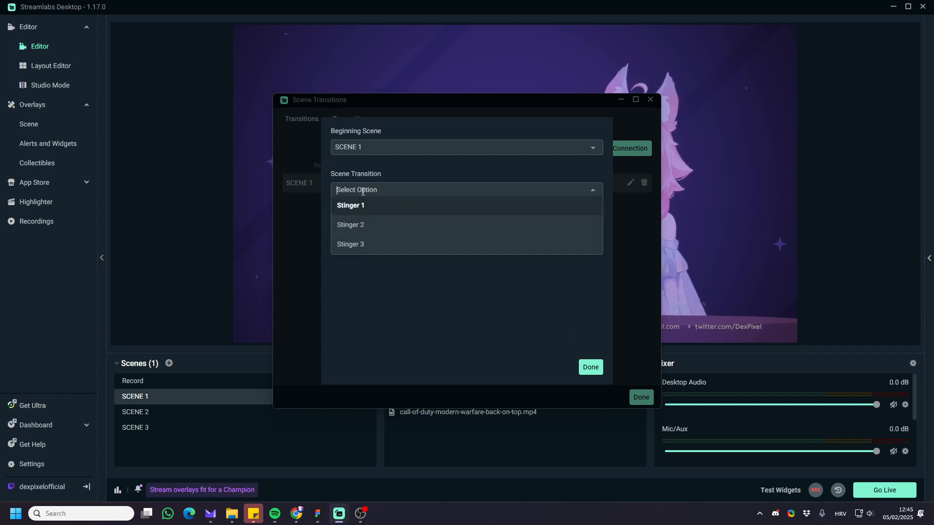
{"action": "left_click", "coordinate": [364, 206]}
{"action": "left_click", "coordinate": [355, 233]}
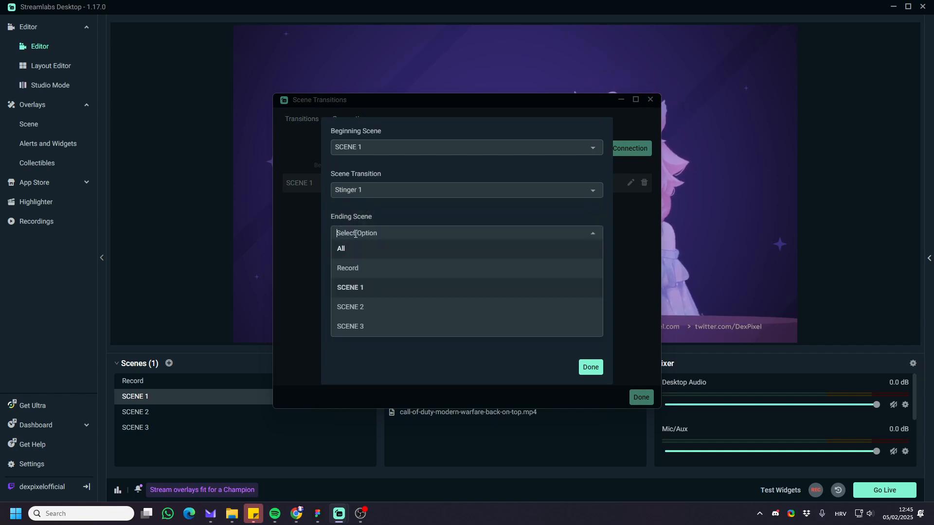
{"action": "left_click", "coordinate": [352, 308]}
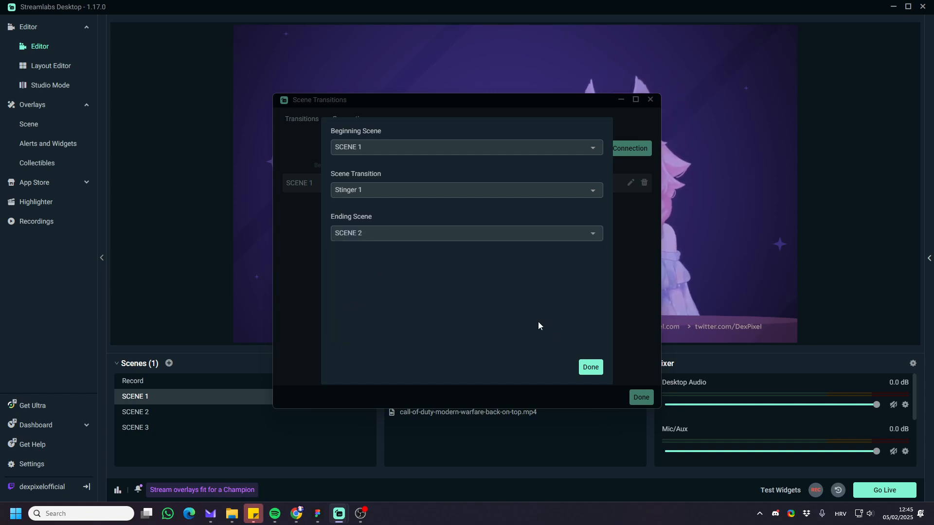
{"action": "left_click", "coordinate": [592, 368]}
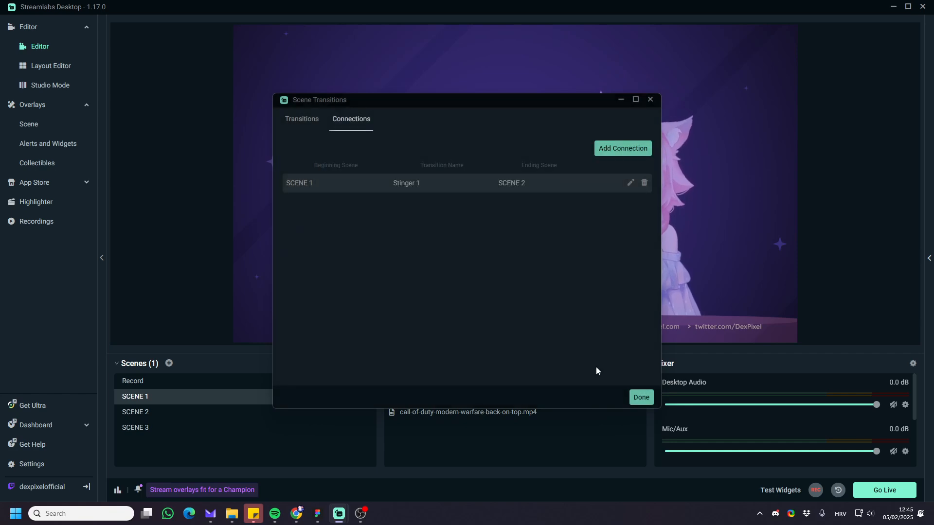
- Add a transition connection from SCENE 2 to SCENE 3 that uses Stinger 2
{"action": "left_click", "coordinate": [616, 151]}
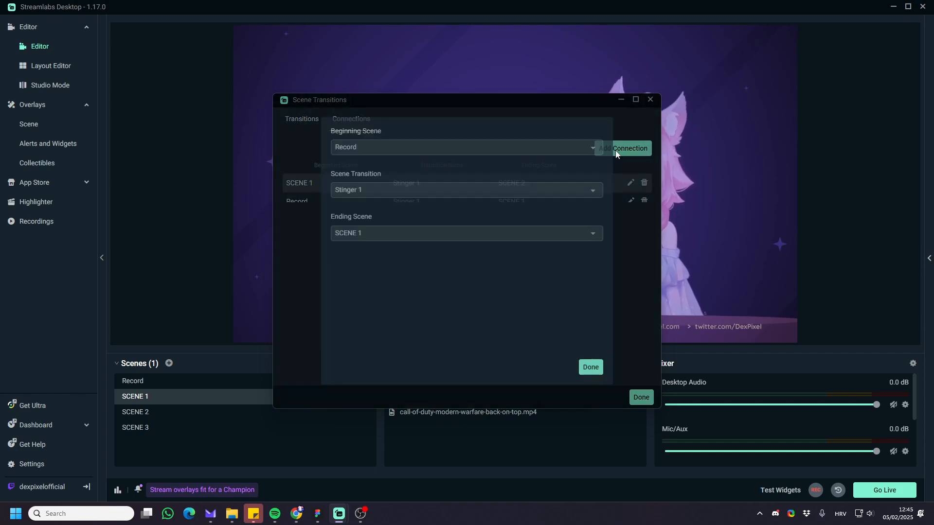
{"action": "left_click", "coordinate": [360, 148]}
{"action": "left_click", "coordinate": [360, 224]}
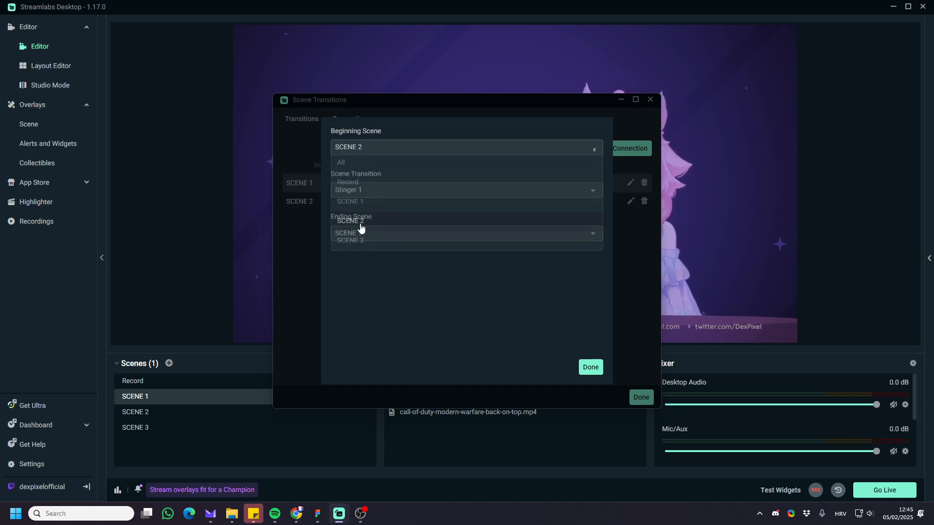
{"action": "left_click", "coordinate": [362, 190]}
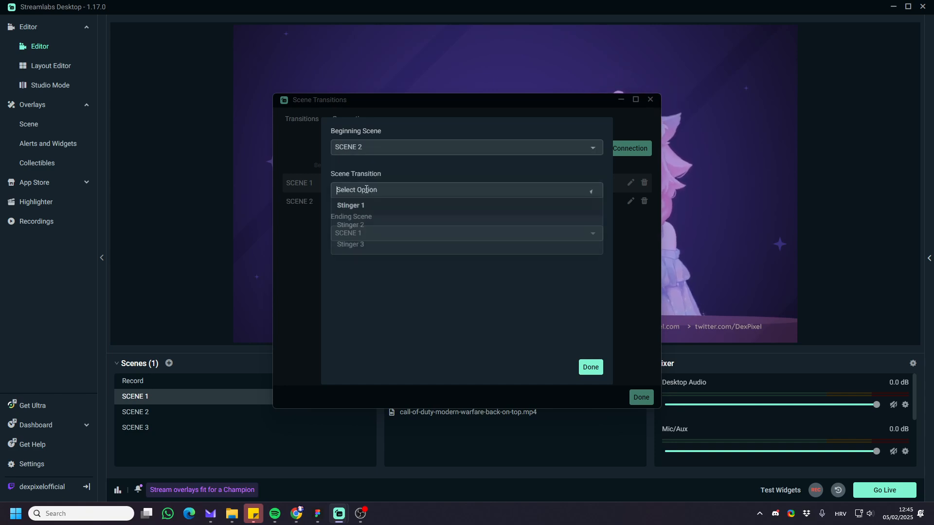
{"action": "left_click", "coordinate": [365, 228]}
{"action": "left_click", "coordinate": [361, 234]}
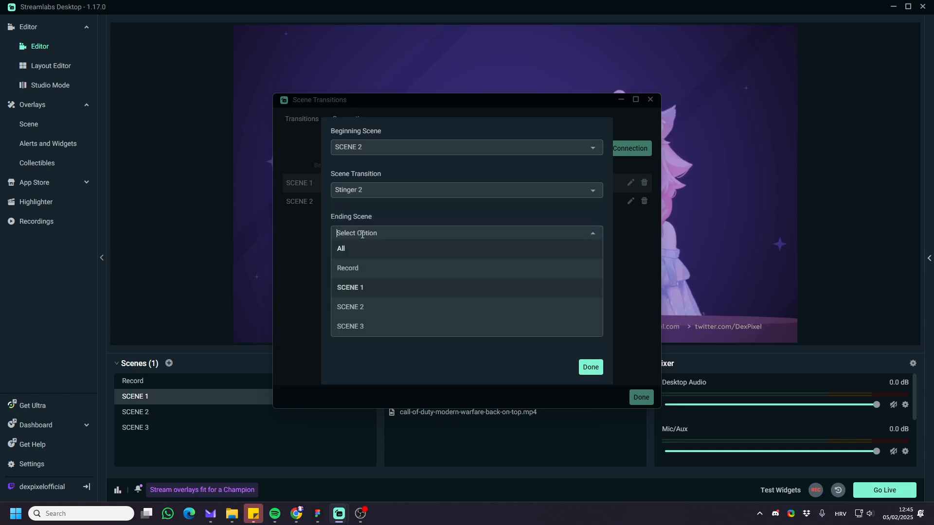
{"action": "left_click", "coordinate": [367, 325]}
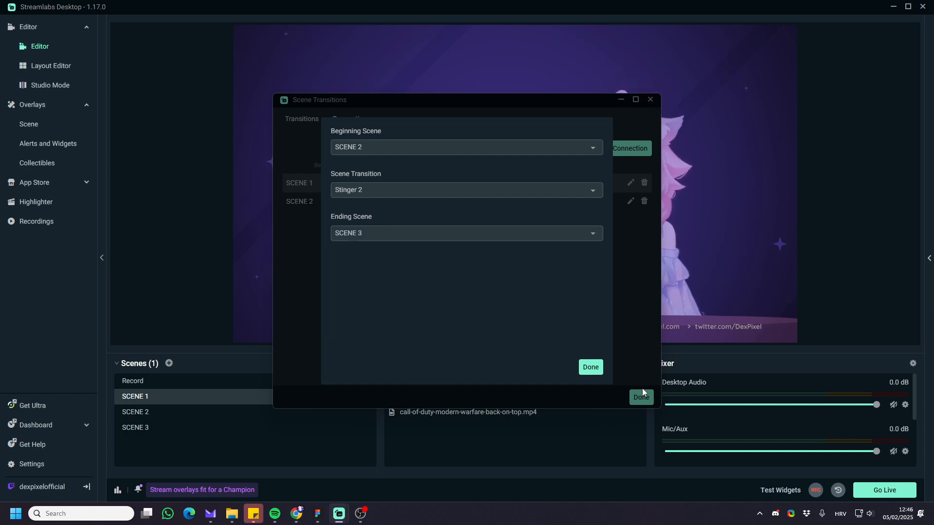
{"action": "left_click", "coordinate": [597, 369]}
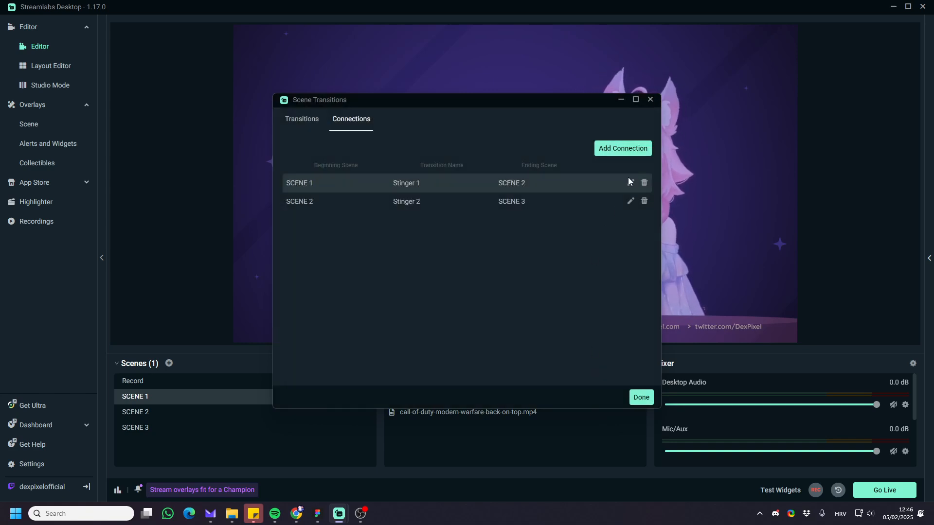
- Add a transition connection from SCENE 3 to all scenes that uses Stinger 3
{"action": "left_click", "coordinate": [625, 152]}
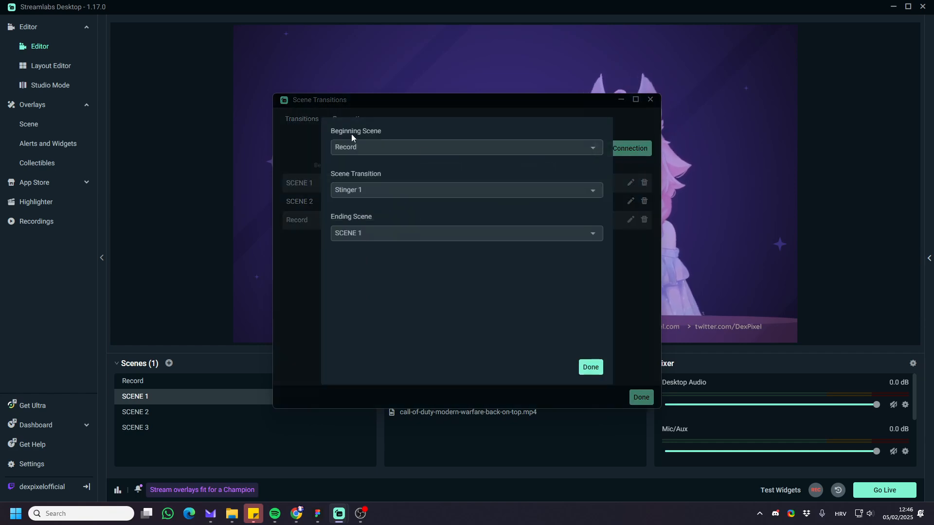
{"action": "left_click", "coordinate": [353, 147]}
{"action": "left_click", "coordinate": [363, 242]}
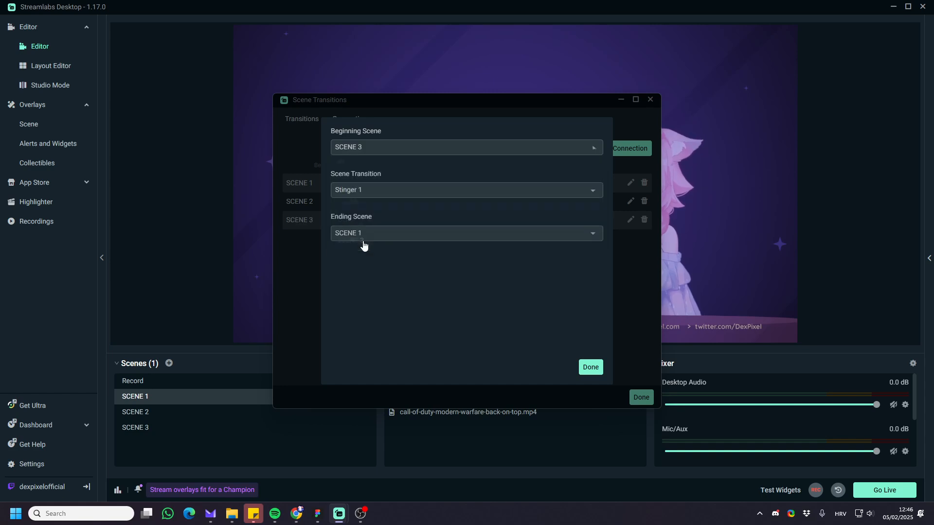
{"action": "left_click", "coordinate": [374, 194]}
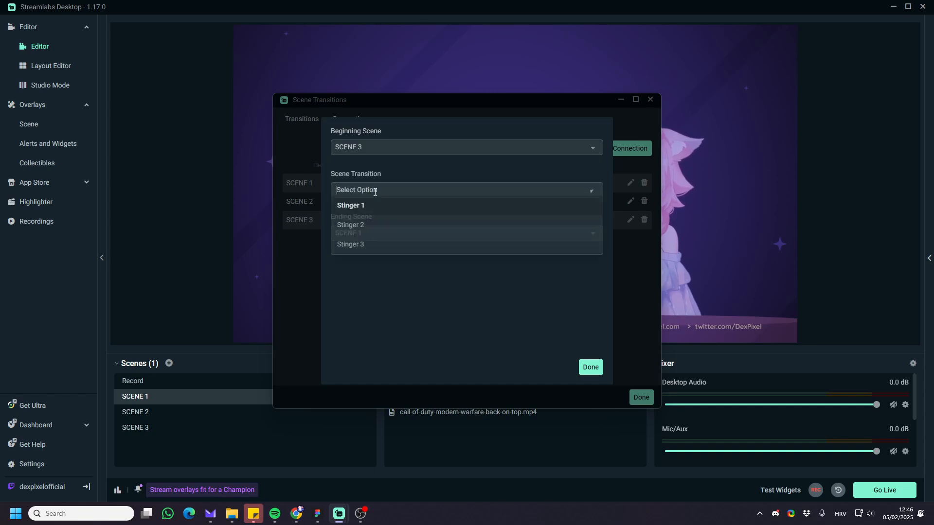
{"action": "left_click", "coordinate": [357, 245]}
{"action": "left_click", "coordinate": [359, 237]}
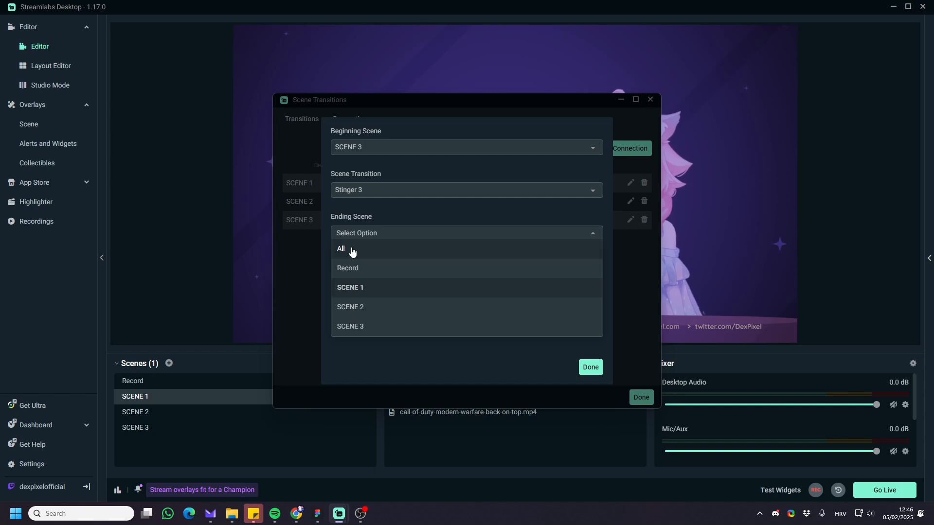
{"action": "left_click", "coordinate": [352, 249]}
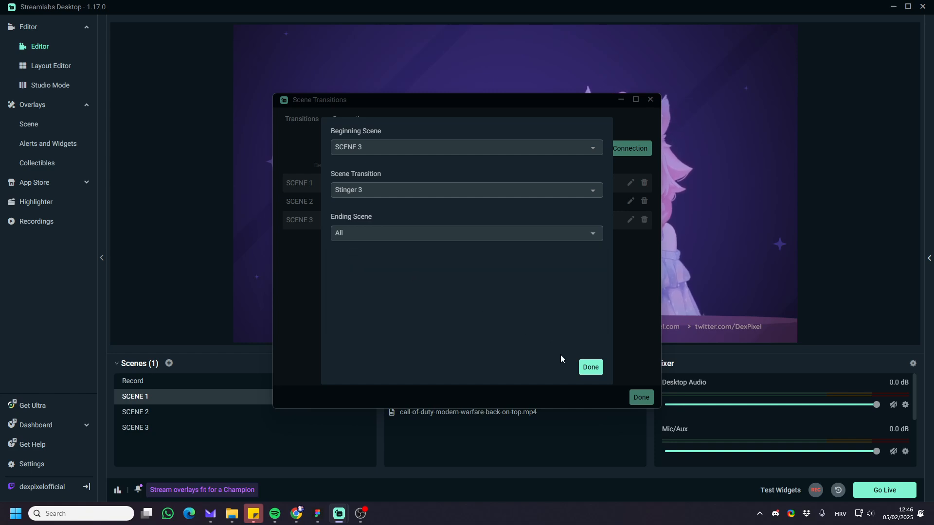
{"action": "left_click", "coordinate": [590, 368]}
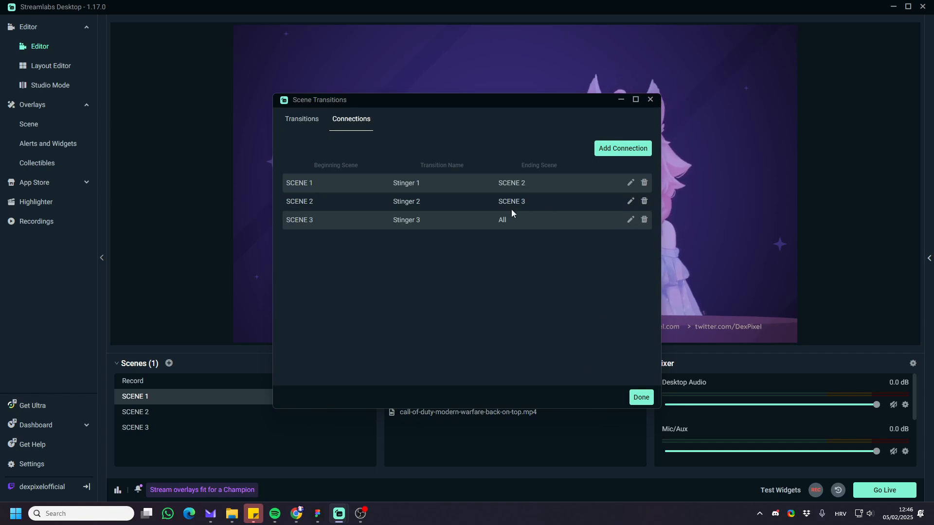
- Review the ending scene options of the Stinger 3 connection and close the scene transitions settings
{"action": "left_click", "coordinate": [630, 219]}
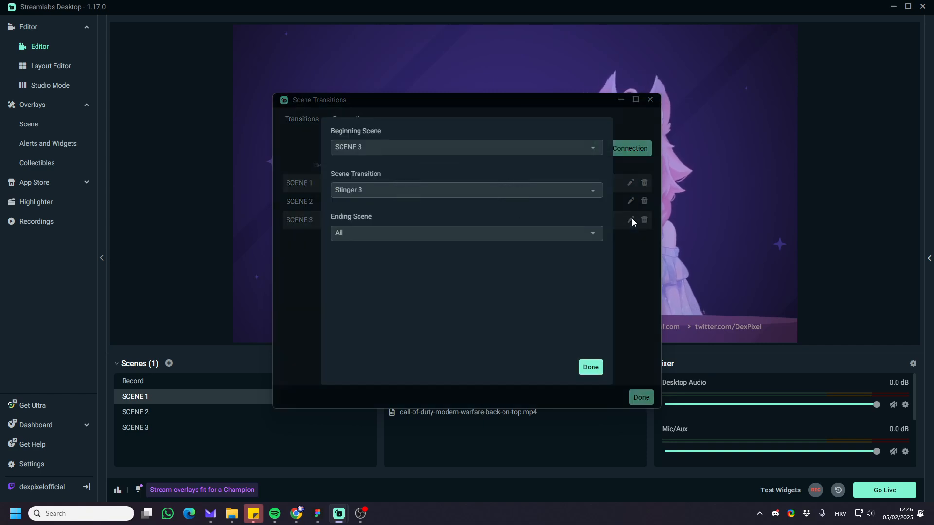
{"action": "left_click", "coordinate": [387, 235]}
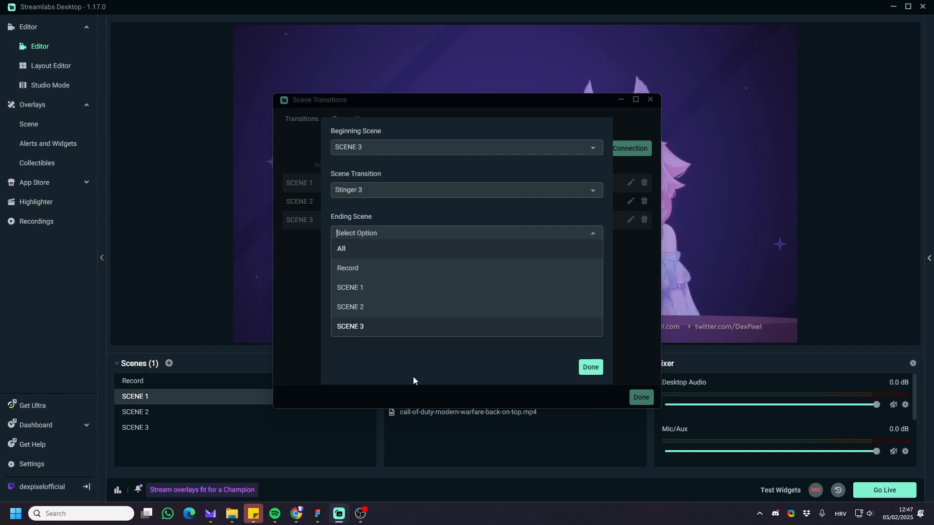
{"action": "left_click", "coordinate": [459, 354]}
{"action": "left_click", "coordinate": [586, 365]}
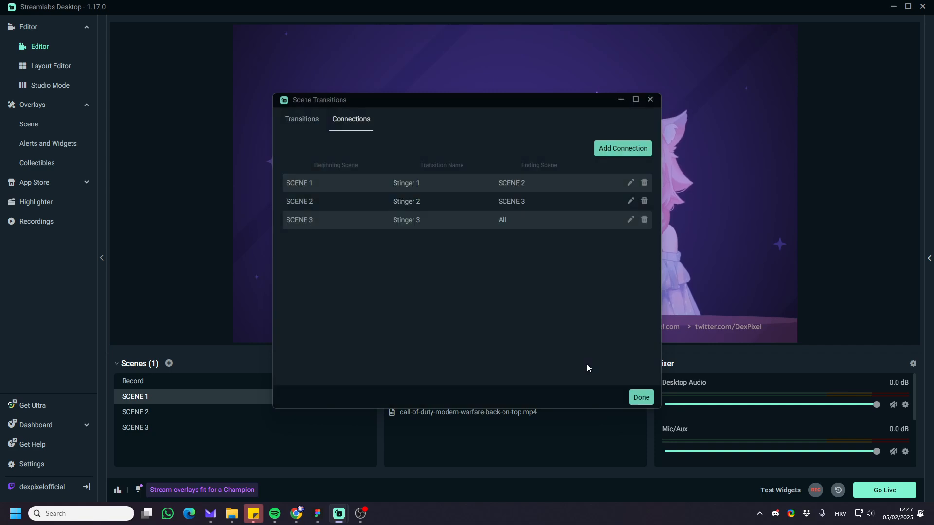
{"action": "left_click", "coordinate": [632, 398]}
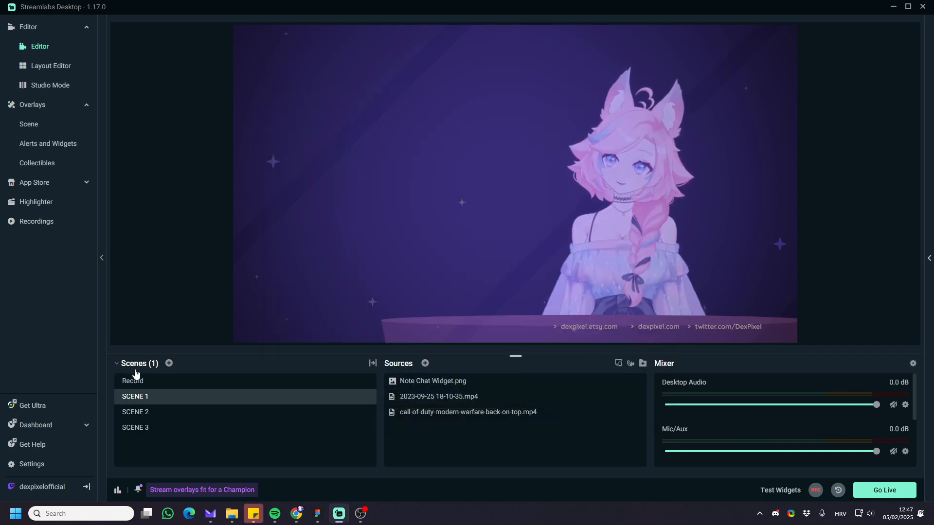
- Preview the connected transitions by switching from SCENE 1 to SCENE 2, to SCENE 3 and back to SCENE 1
{"action": "left_click", "coordinate": [158, 413]}
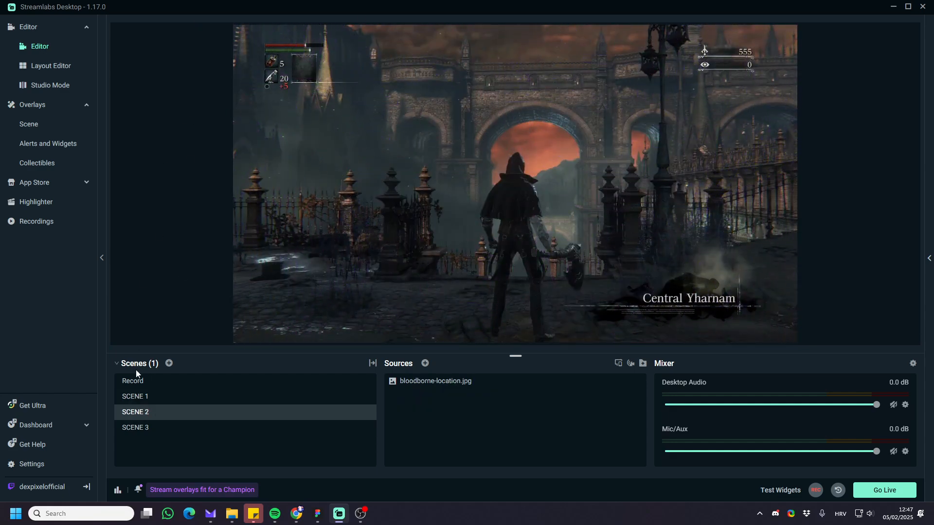
{"action": "left_click", "coordinate": [151, 430]}
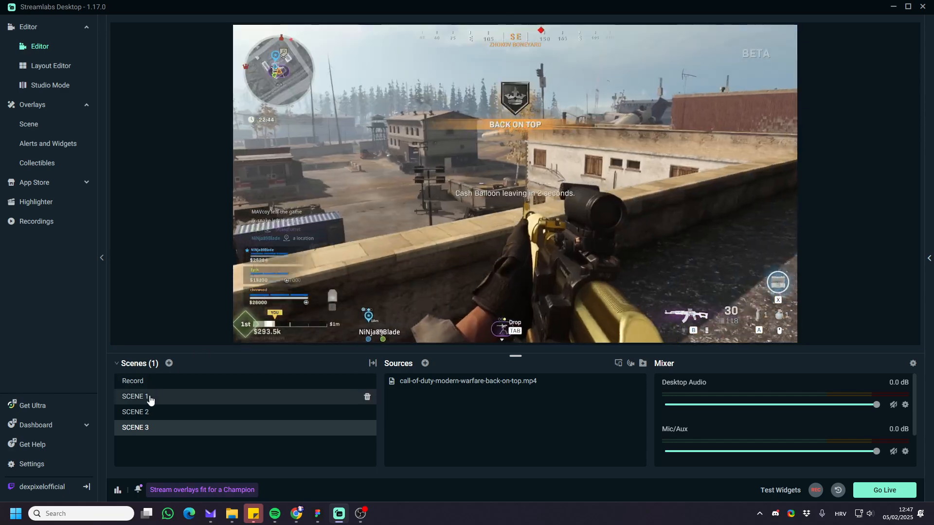
{"action": "left_click", "coordinate": [151, 398]}
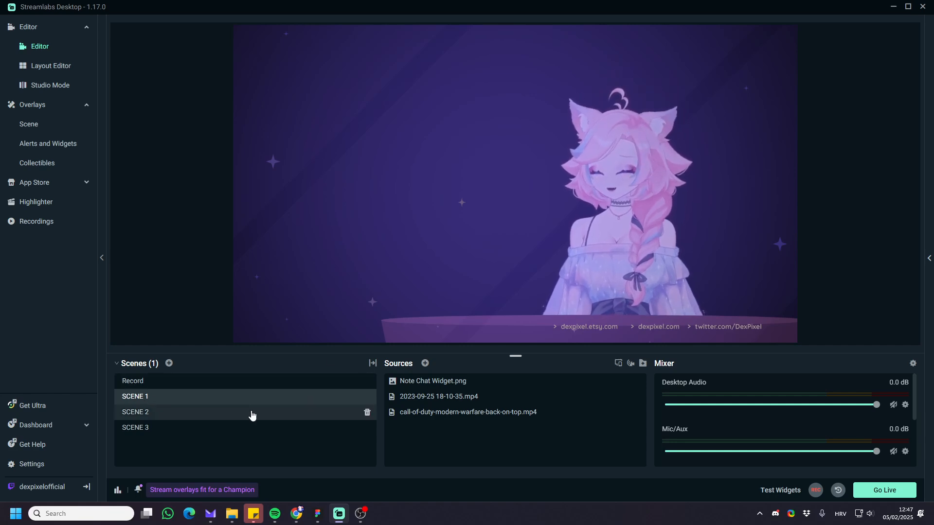
- Check the list of scene transitions, close it and switch to SCENE 2 to preview its stinger
{"action": "left_click", "coordinate": [373, 363]}
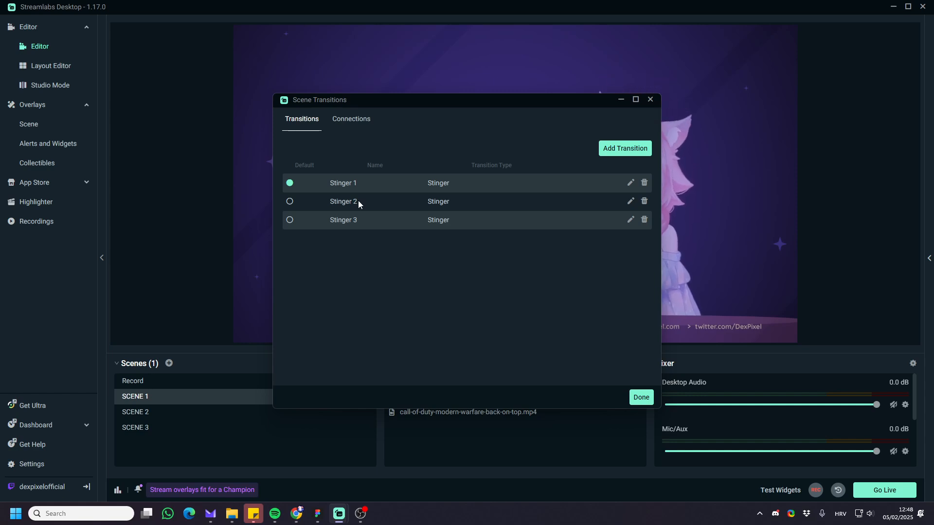
{"action": "left_click", "coordinate": [640, 399]}
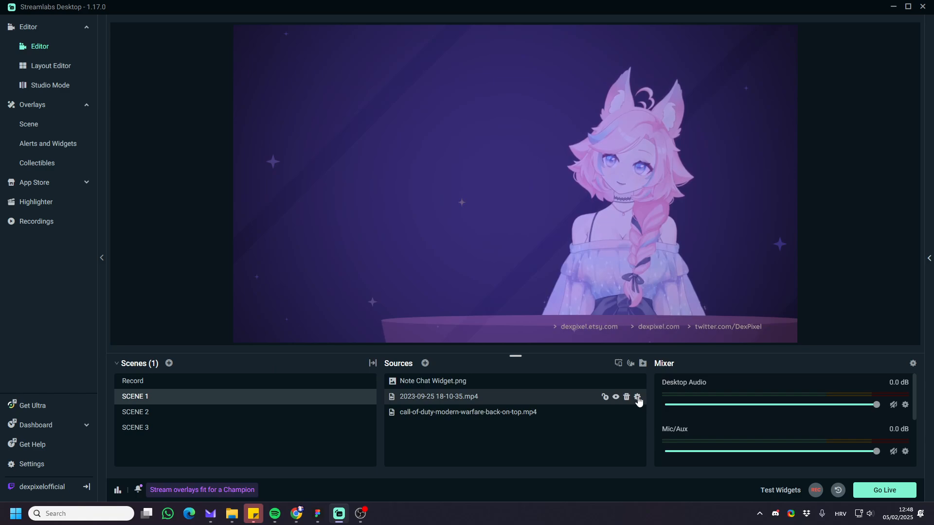
{"action": "left_click", "coordinate": [161, 418]}
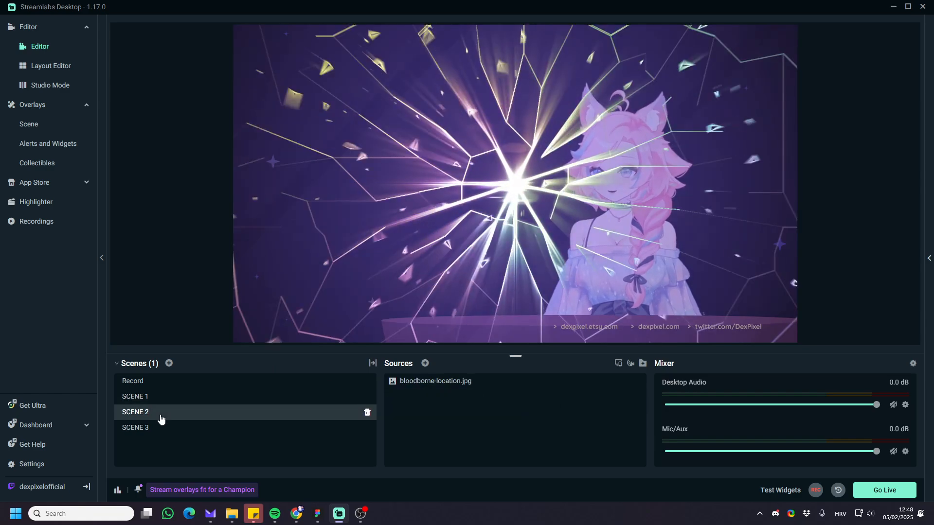